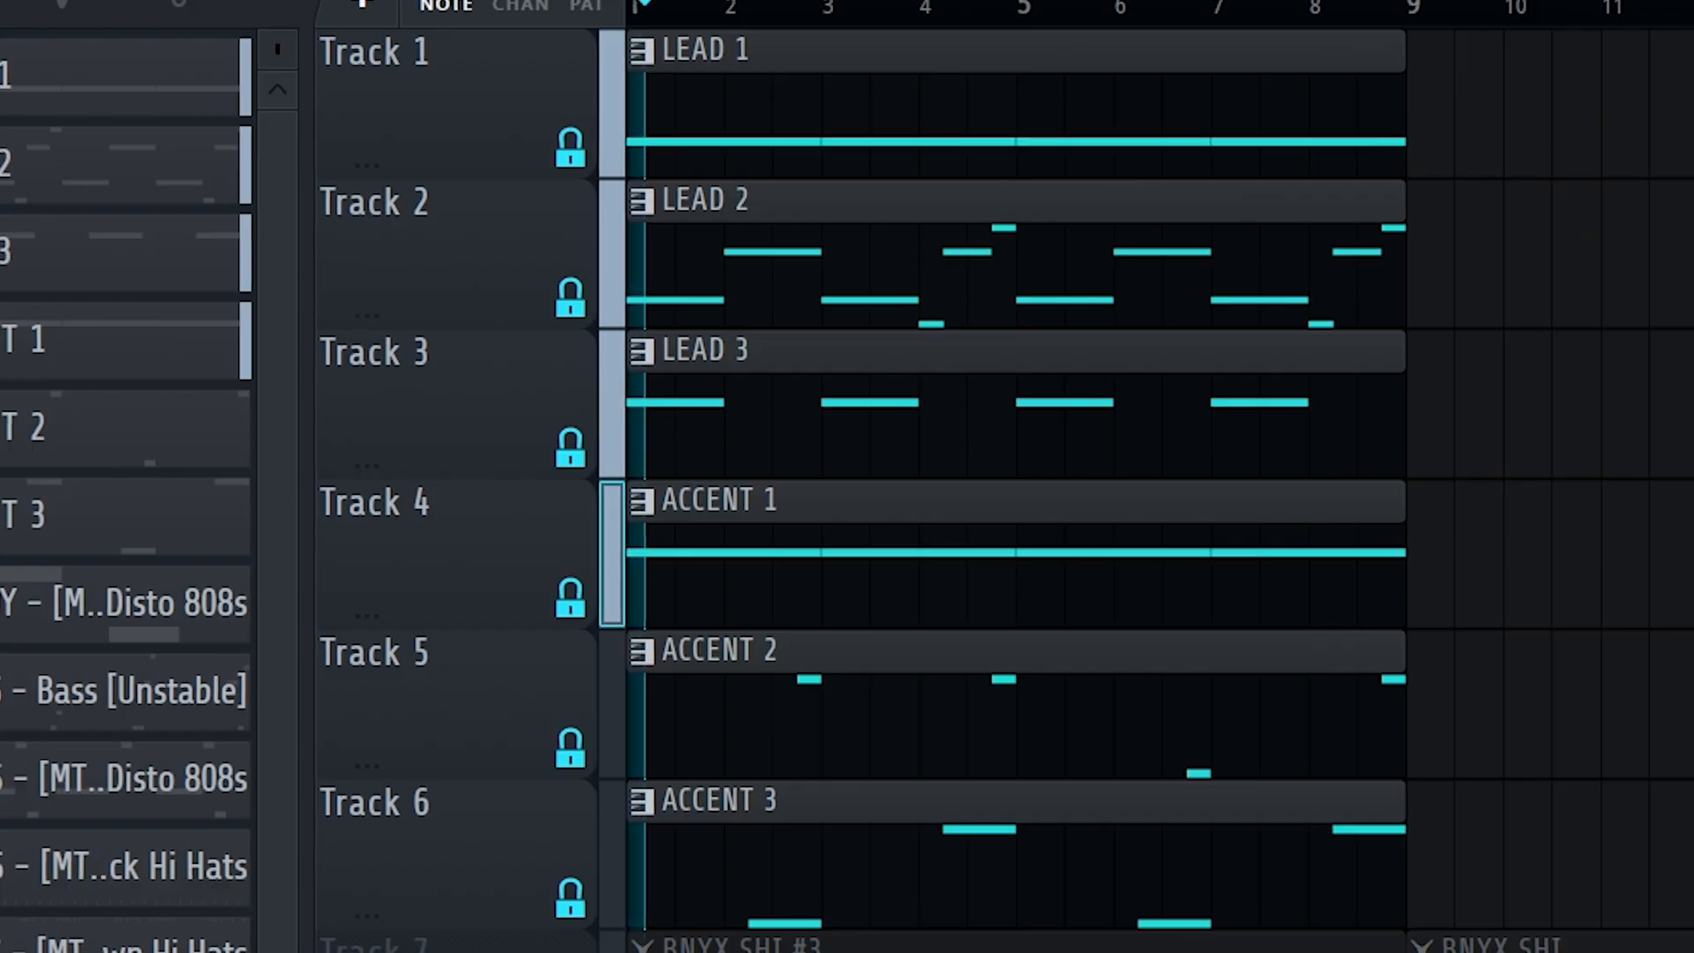
- Audition the CTM 808s 2, CTM 808s and Drill 808s samples in the All Purpose Drumkit's 808s folder
scroll(1154, 494, down, 2)
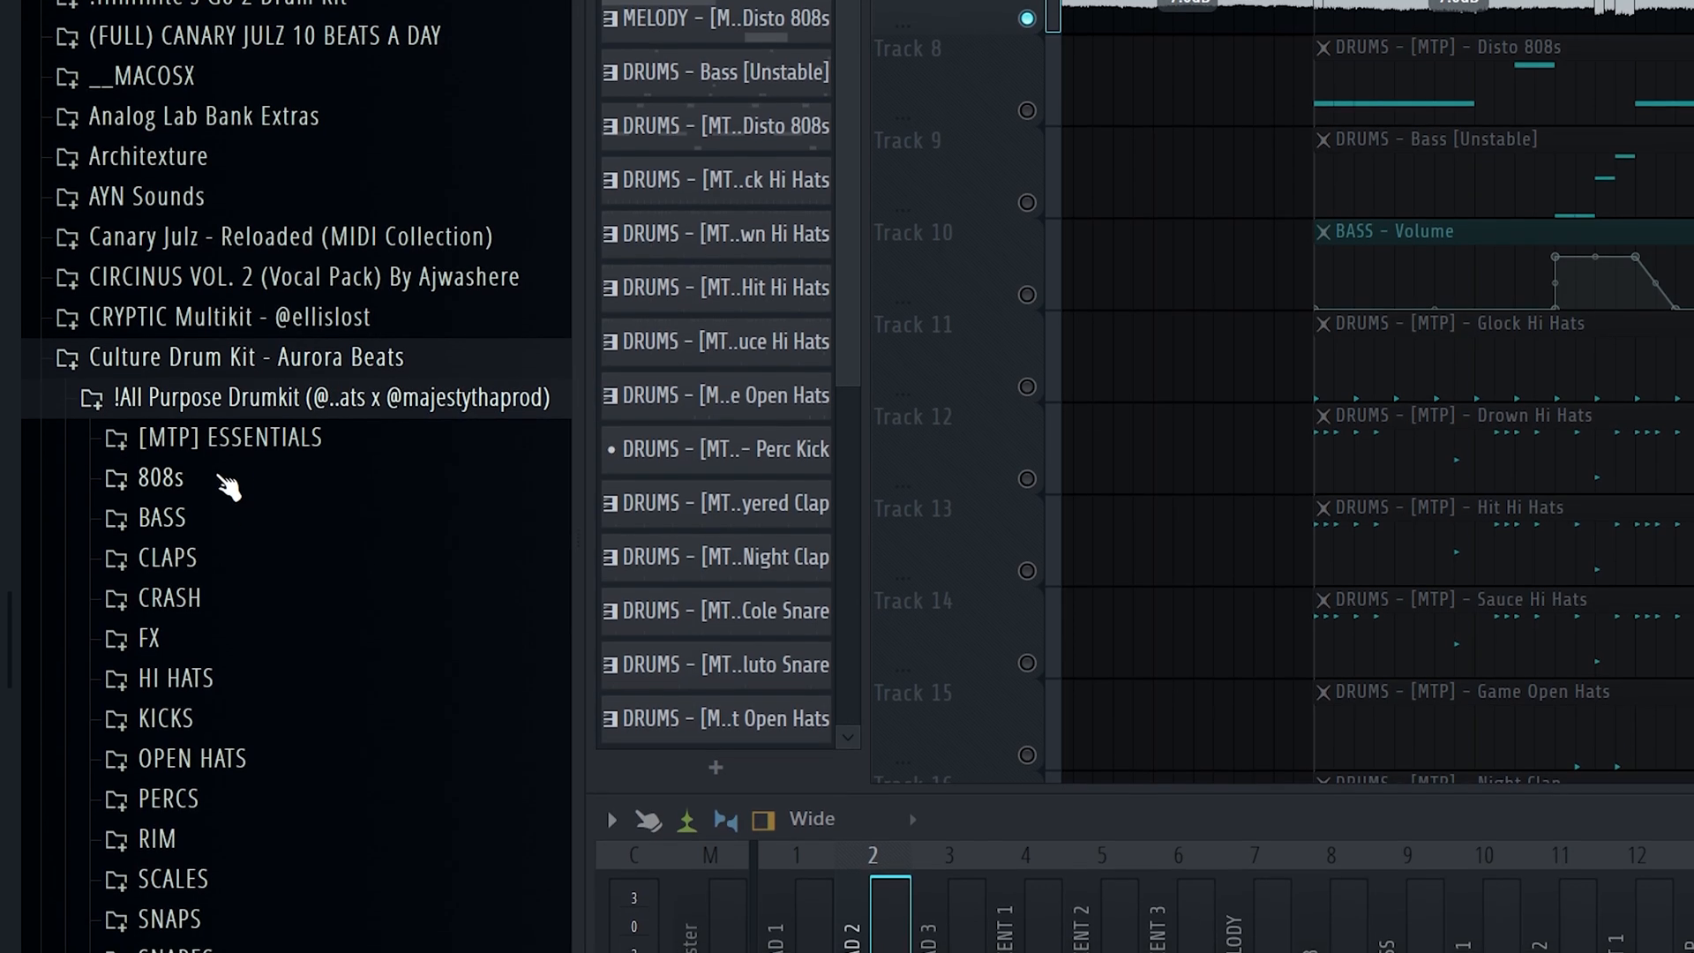
click(220, 477)
scroll(242, 479, down, 6)
scroll(304, 564, up, 2)
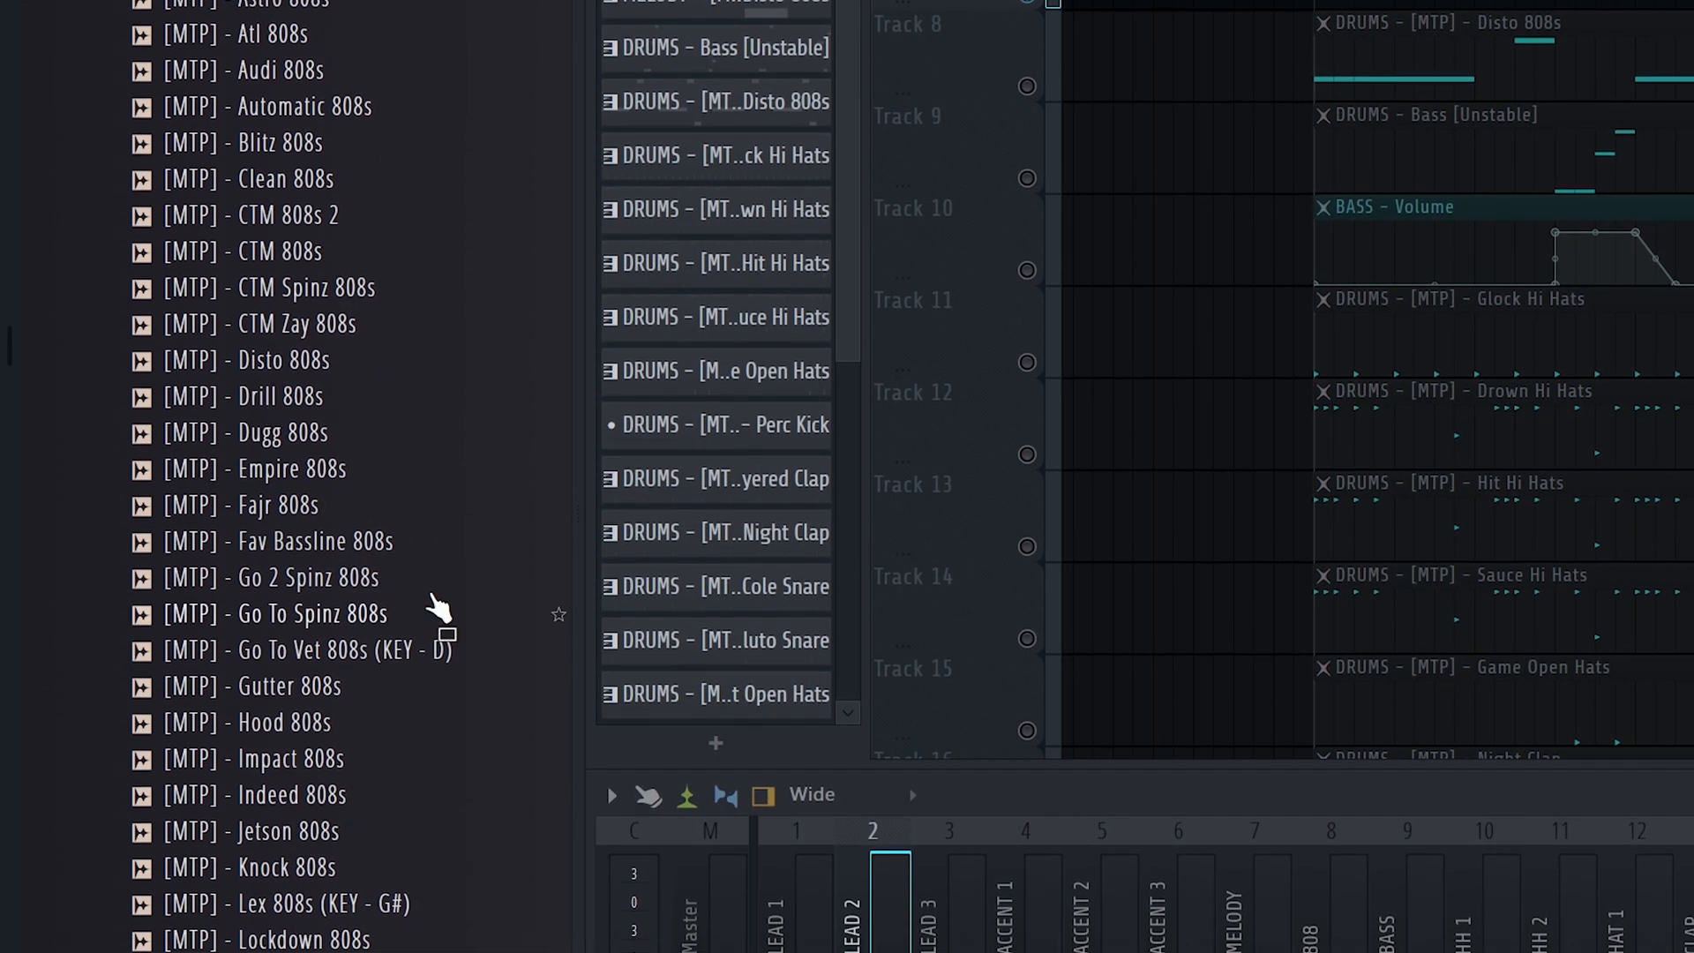
click(298, 205)
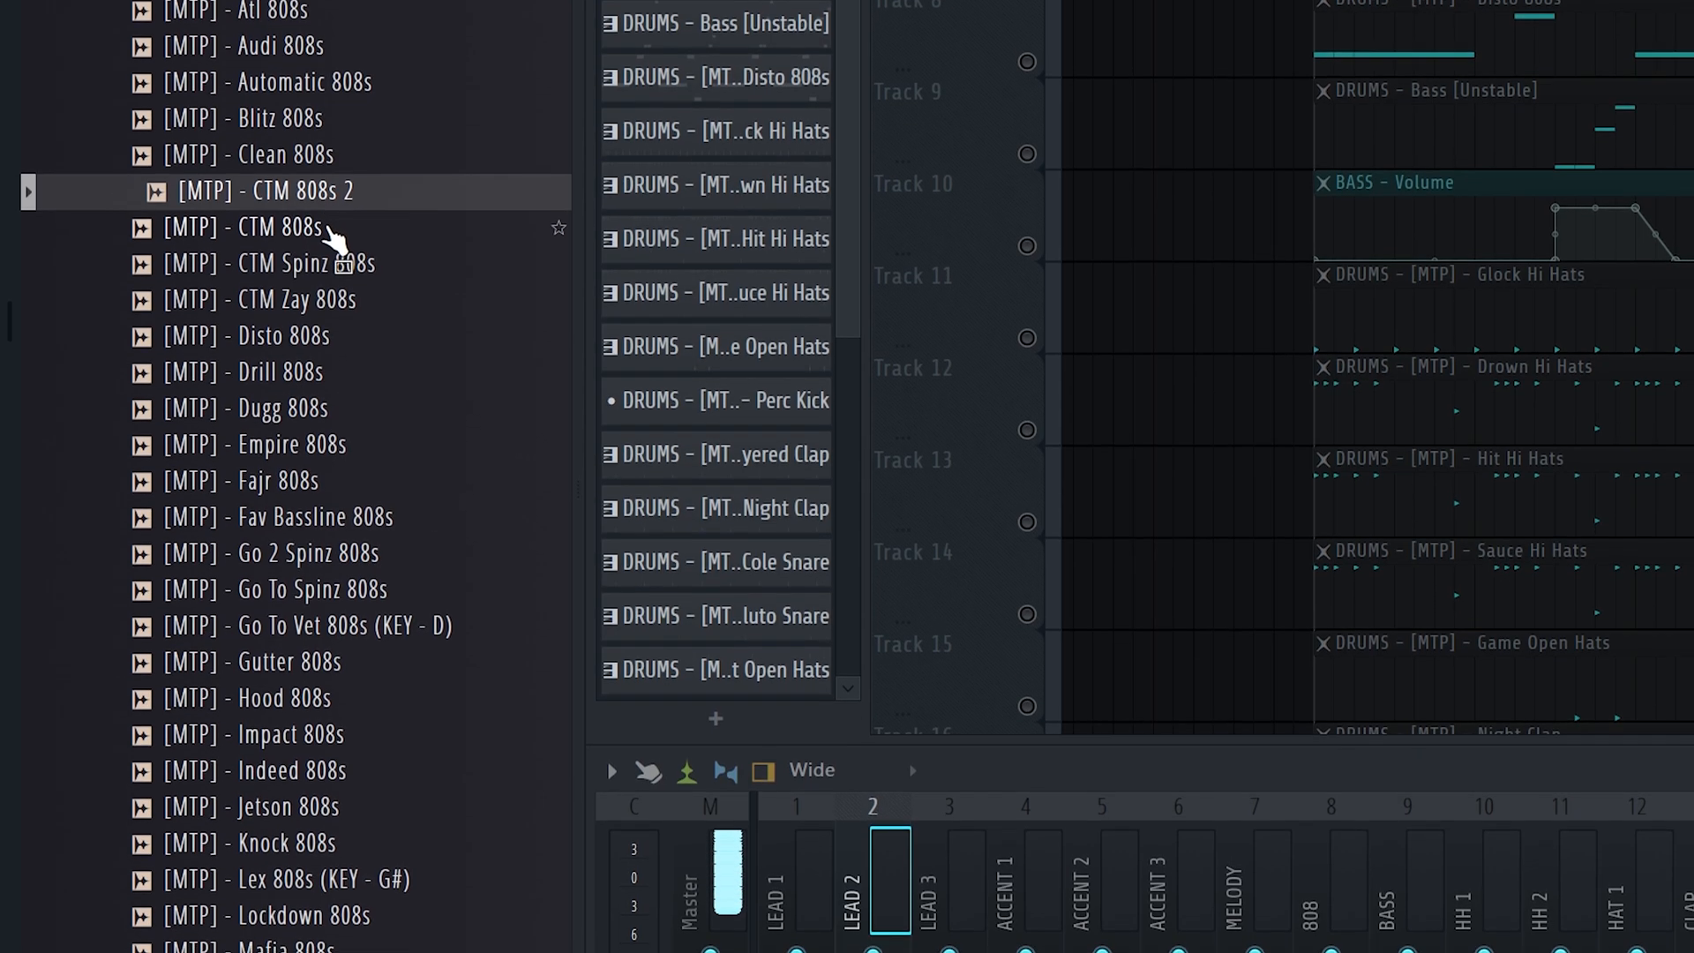
click(322, 238)
click(341, 362)
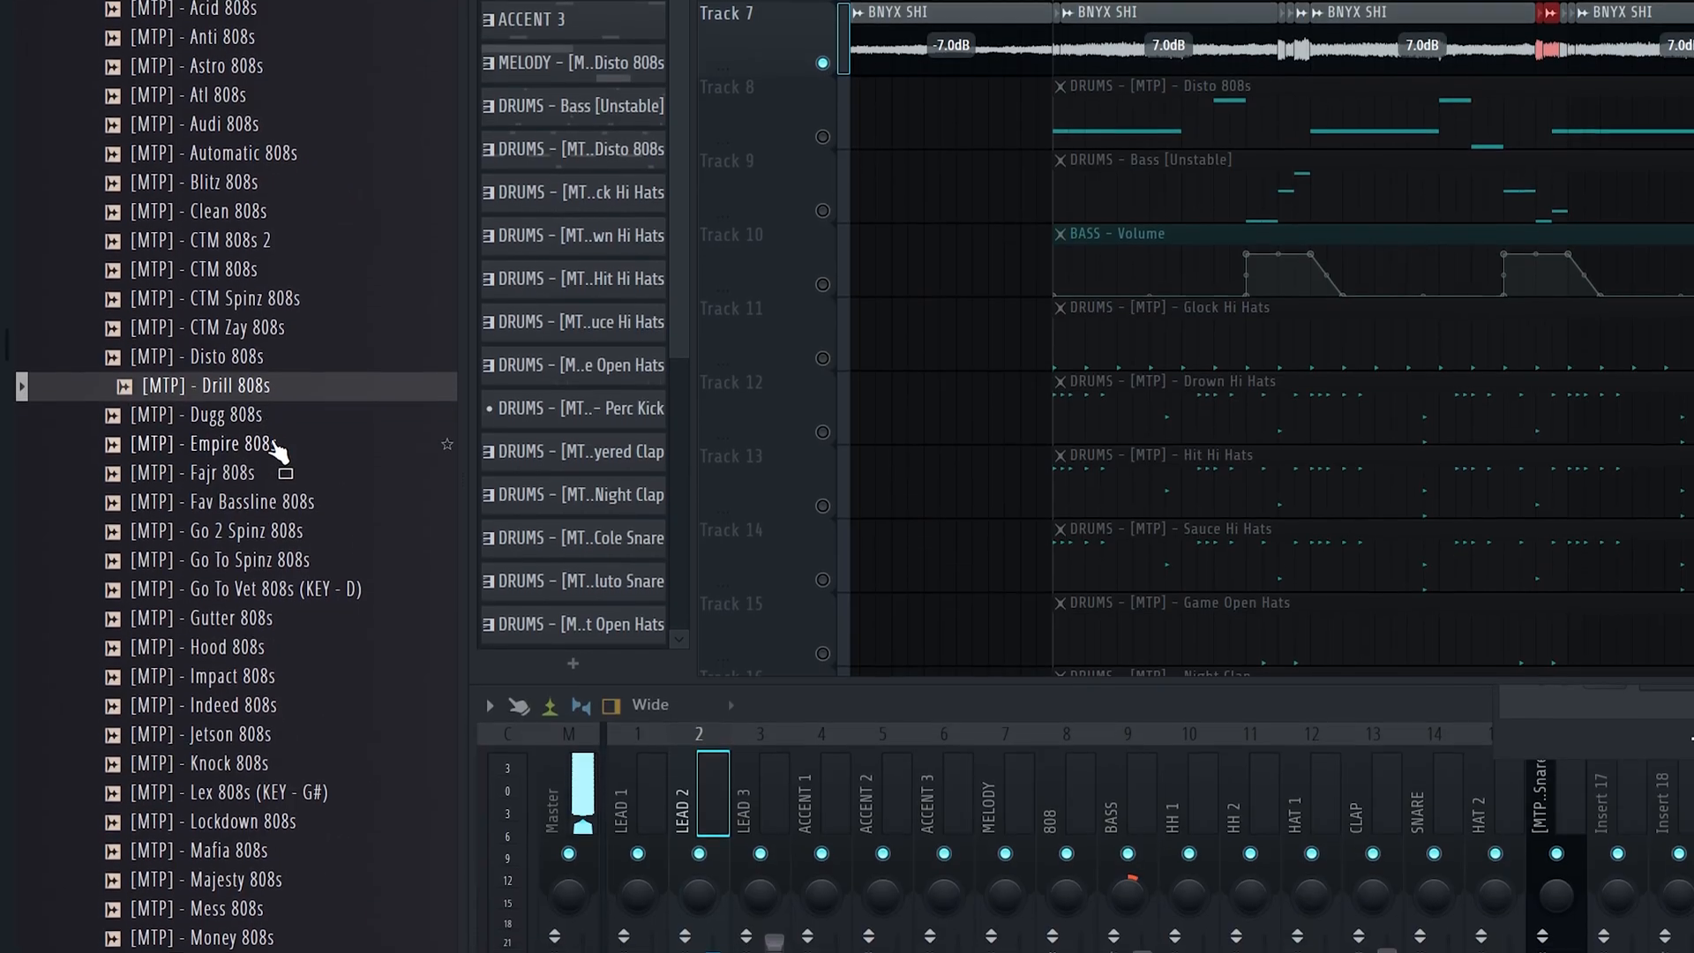
- Audition further 808 samples from the same folder, including Robb 808s and Woo 808s
scroll(273, 449, down, 6)
click(264, 589)
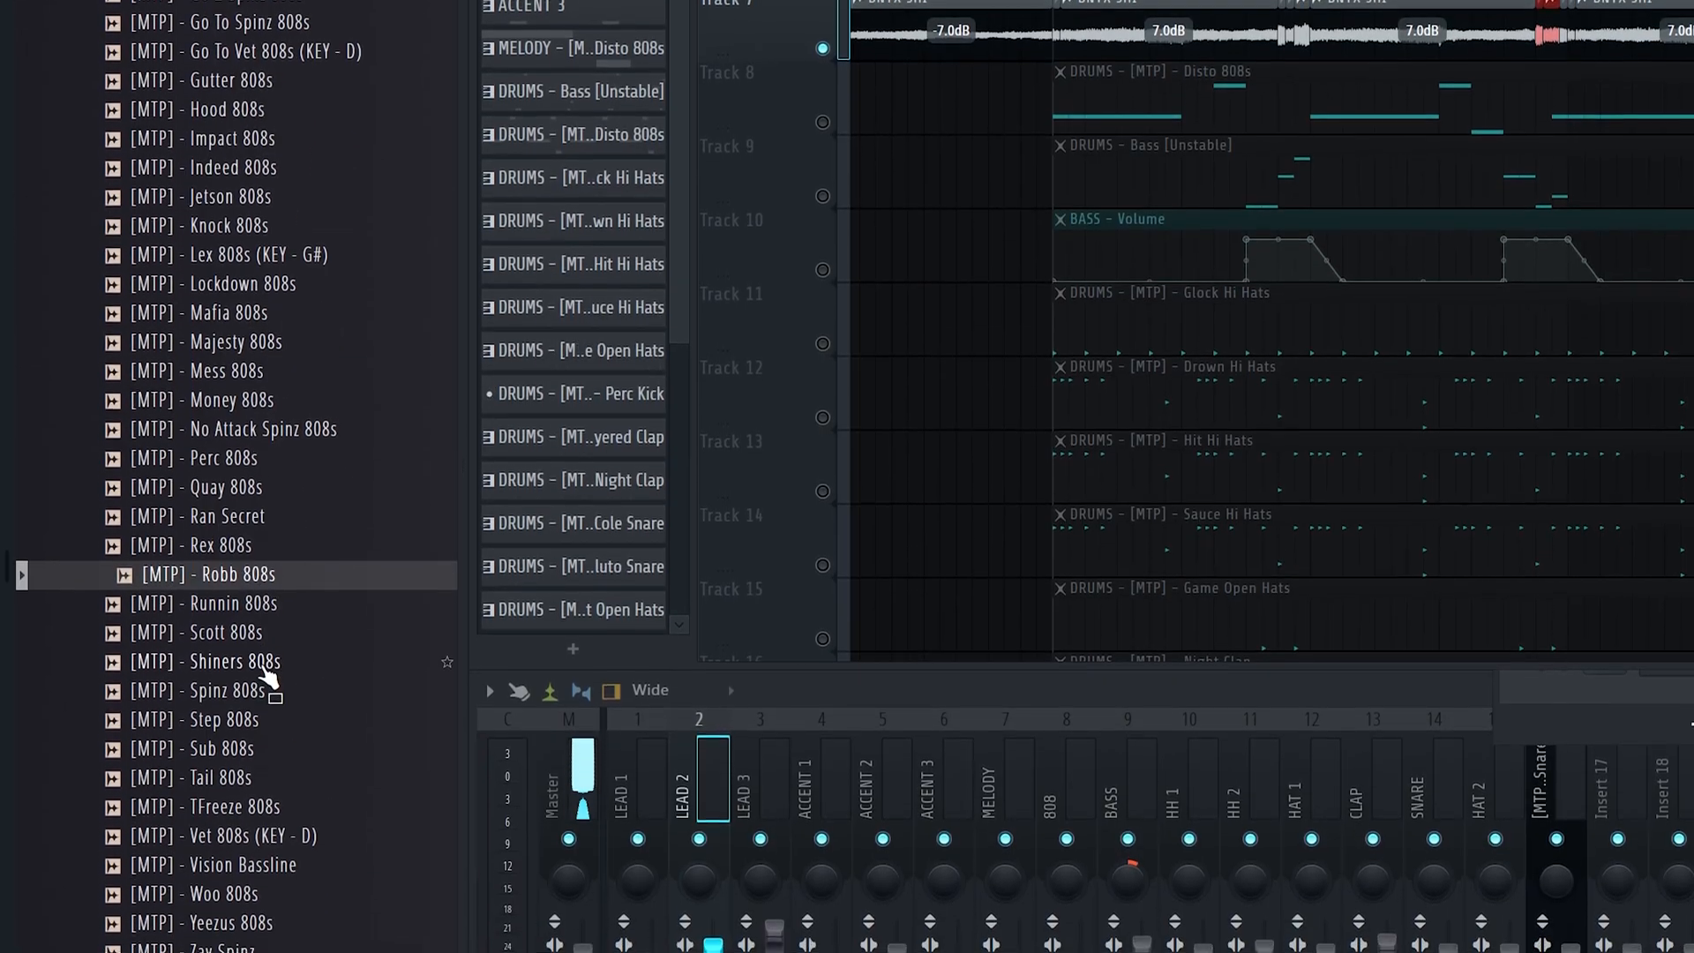
click(273, 818)
click(276, 873)
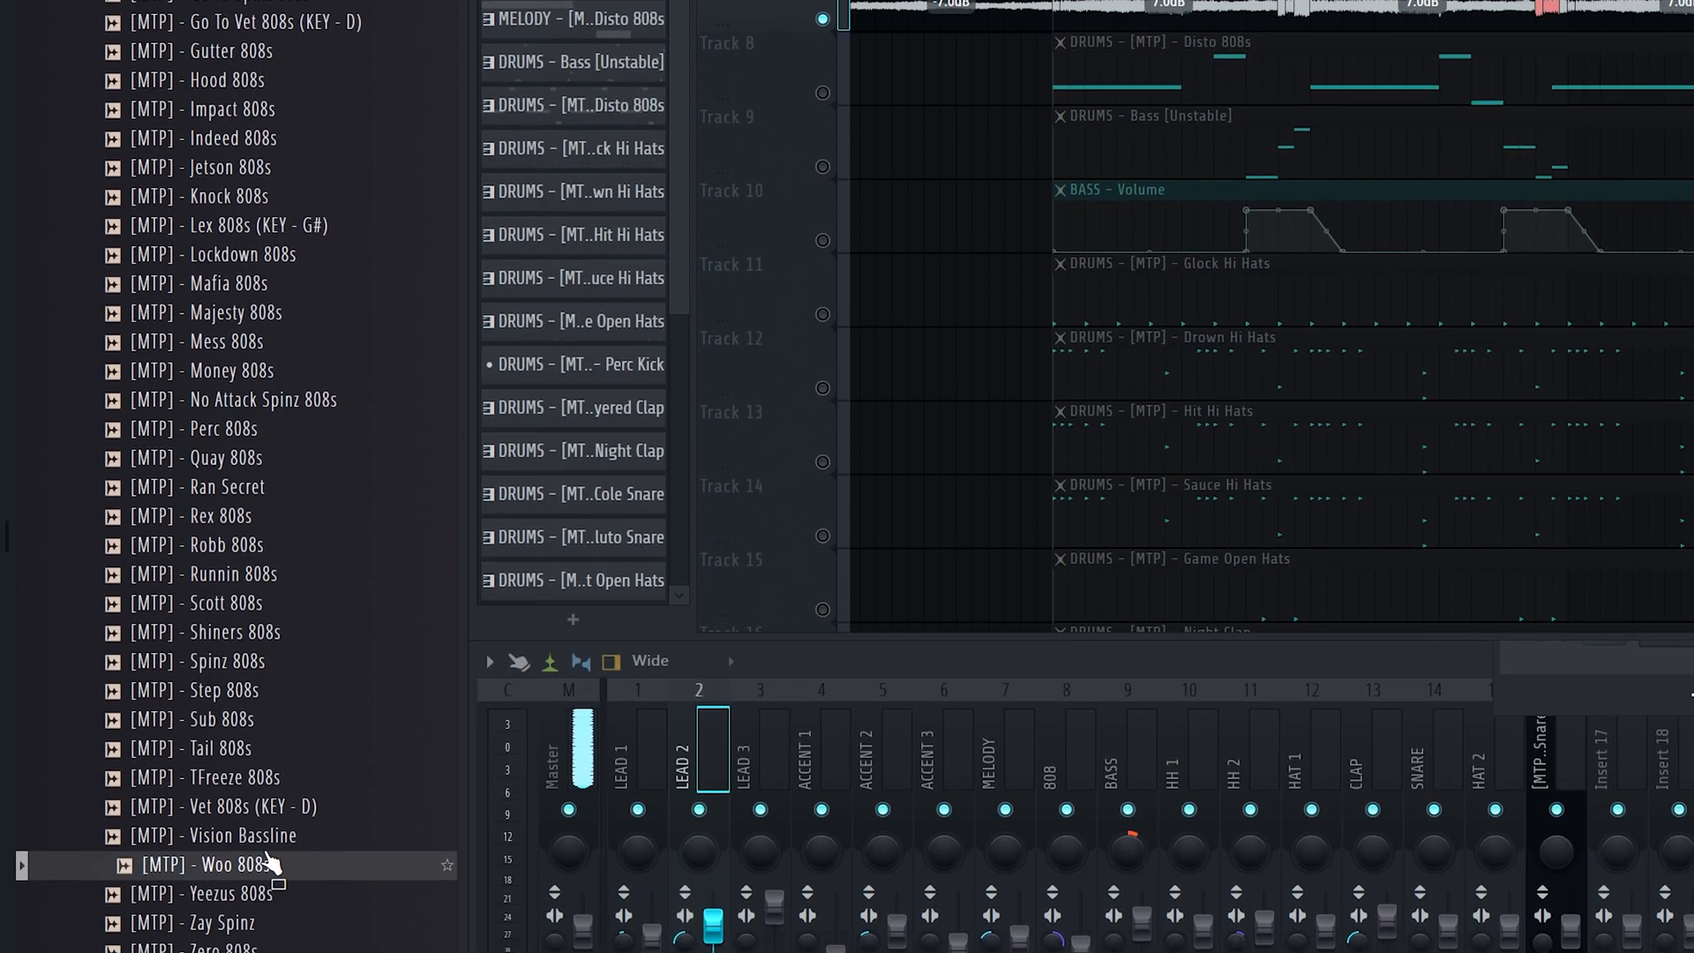
- Open the drum kit's CLAPS folder and audition several claps, including Chop Clap and Fav Clap
scroll(260, 265, up, 7)
click(256, 132)
scroll(256, 139, up, 2)
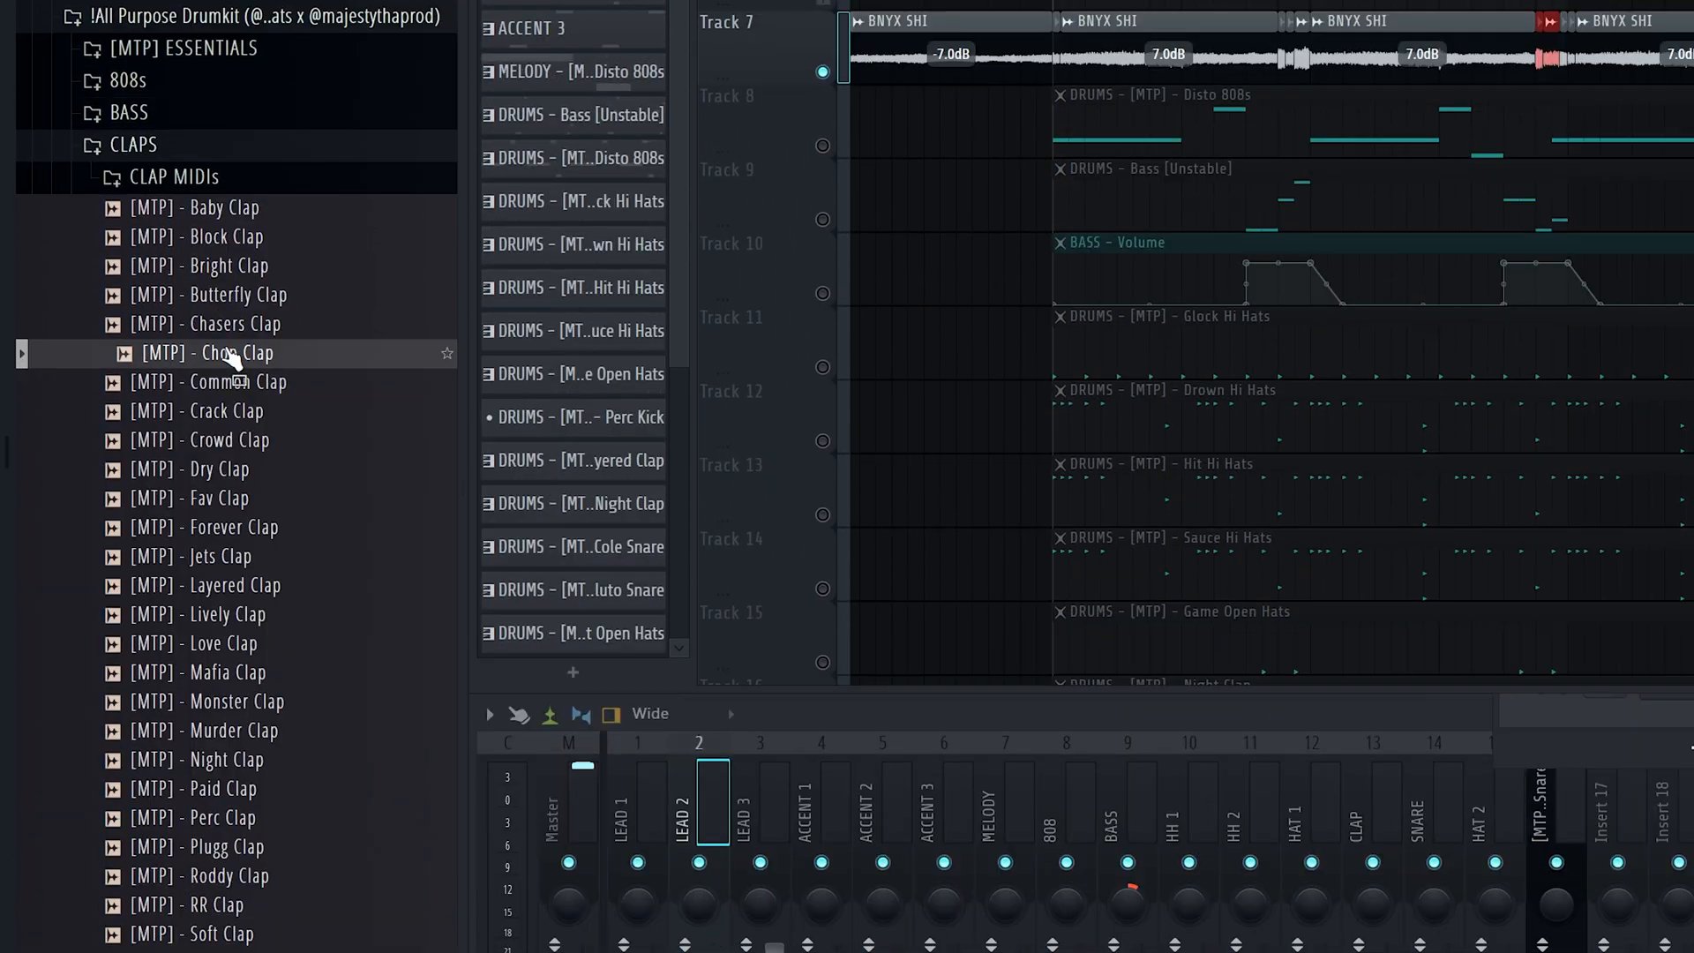
scroll(235, 329, down, 2)
click(235, 318)
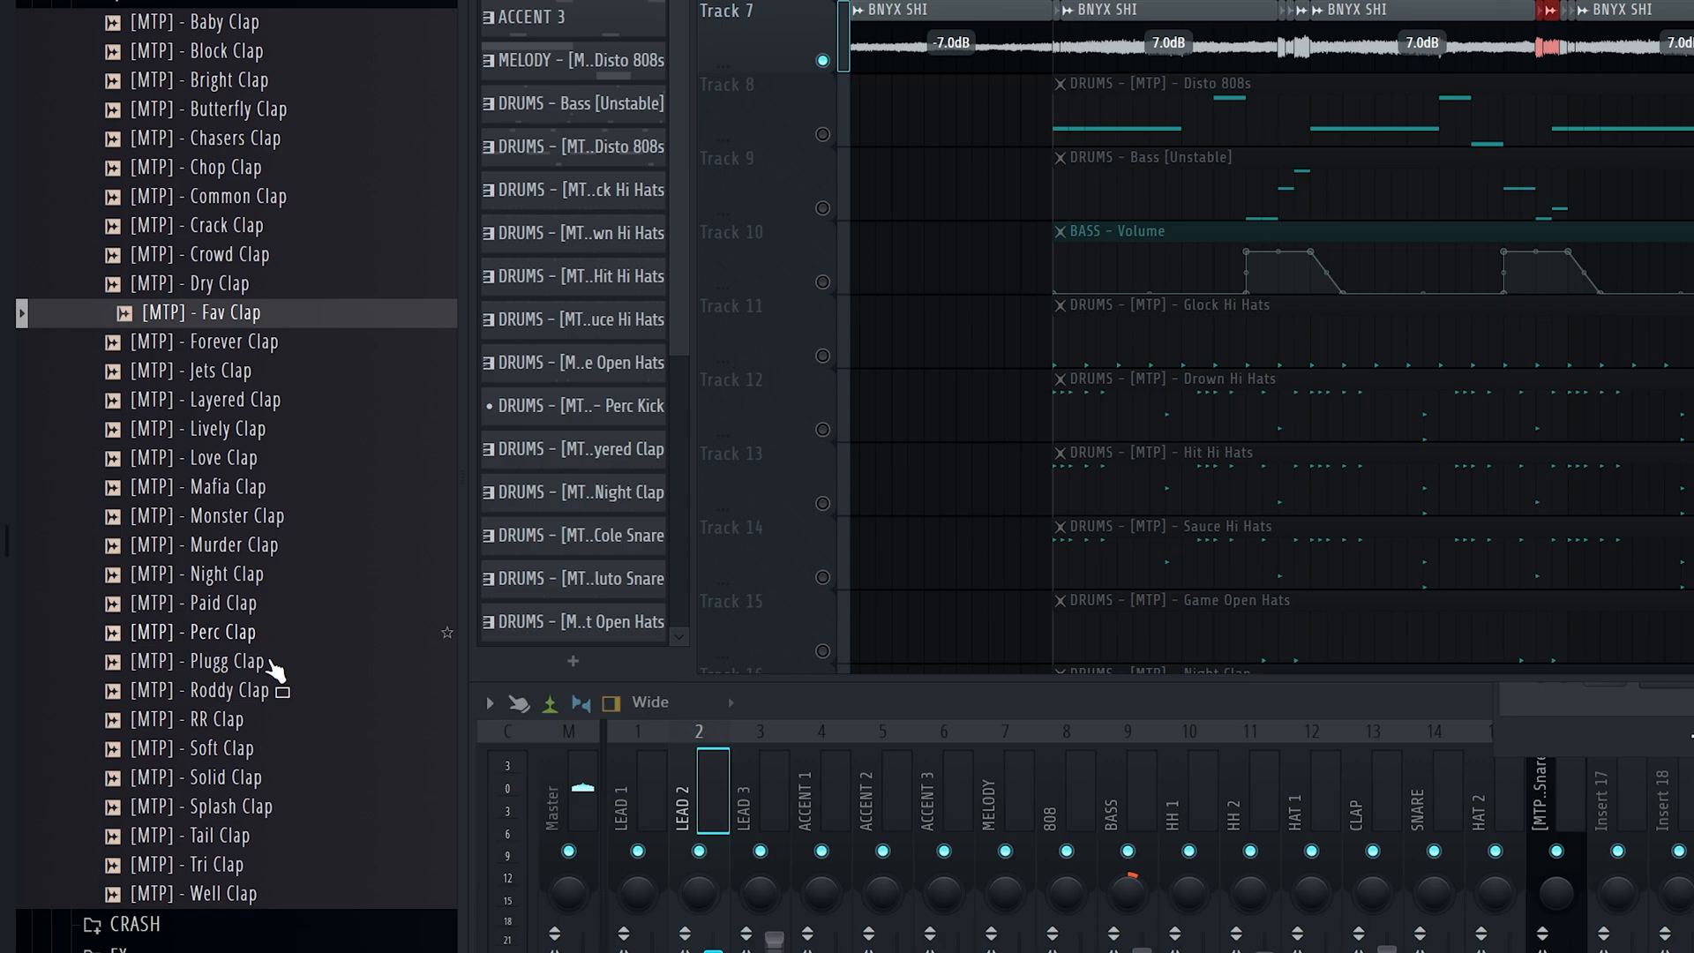
click(273, 679)
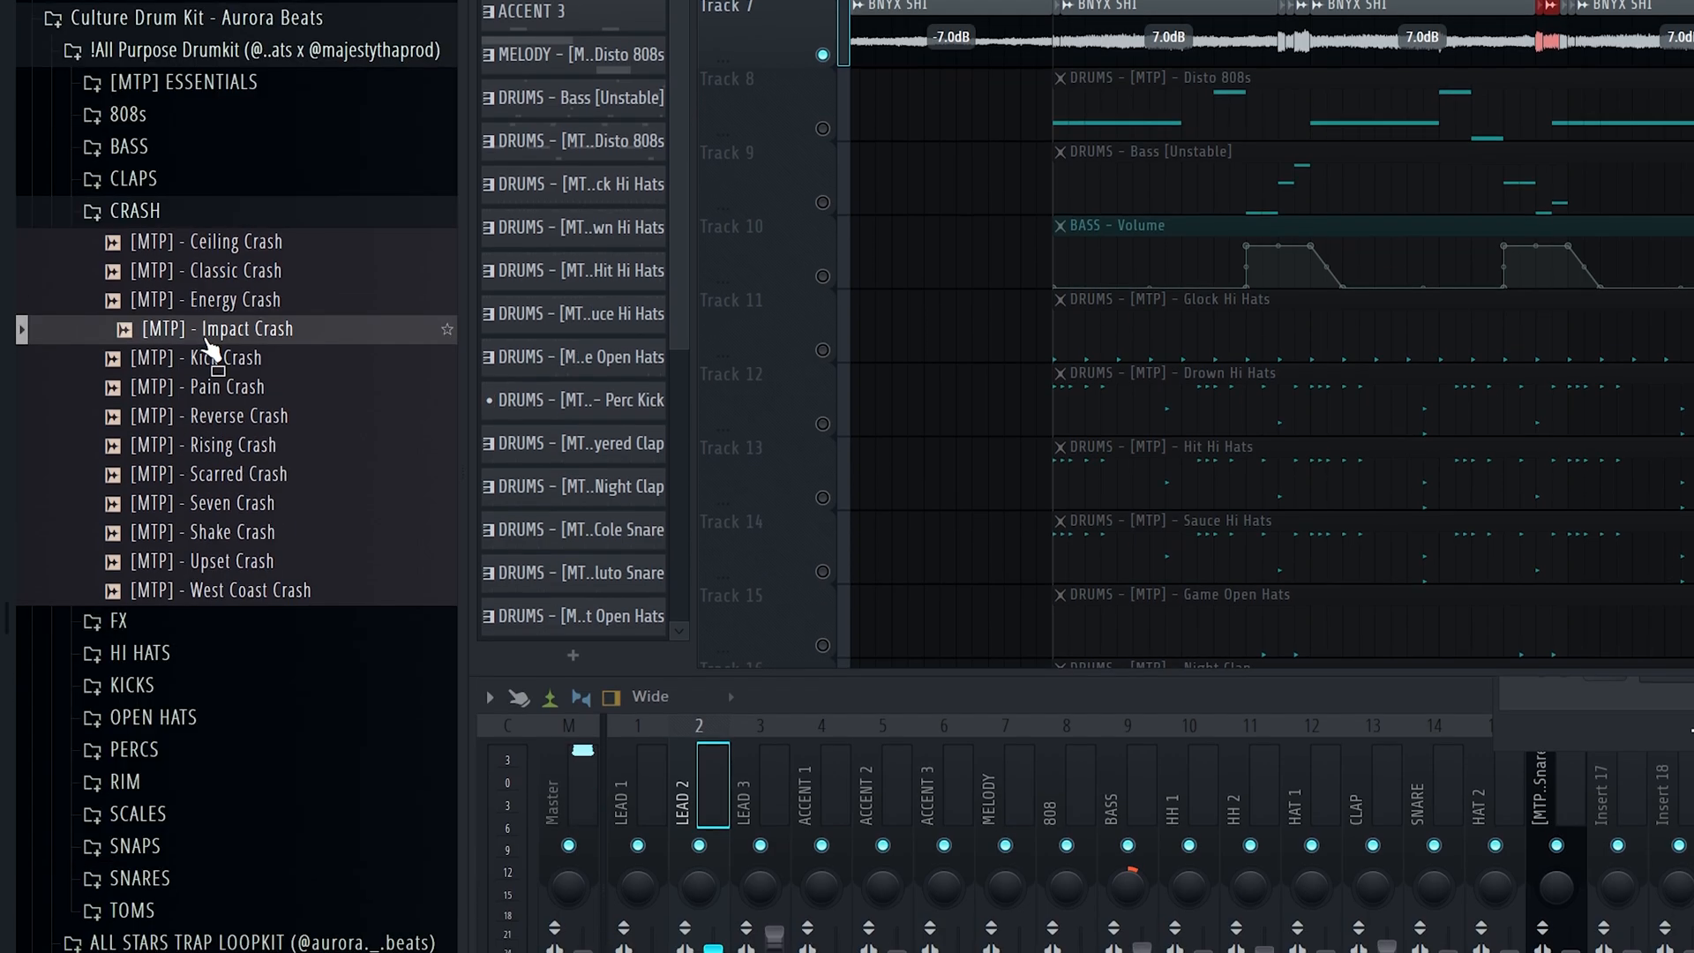
- Audition a sample from the CRASH folder and the Chimes and Money Counter samples from the FX folder
click(256, 445)
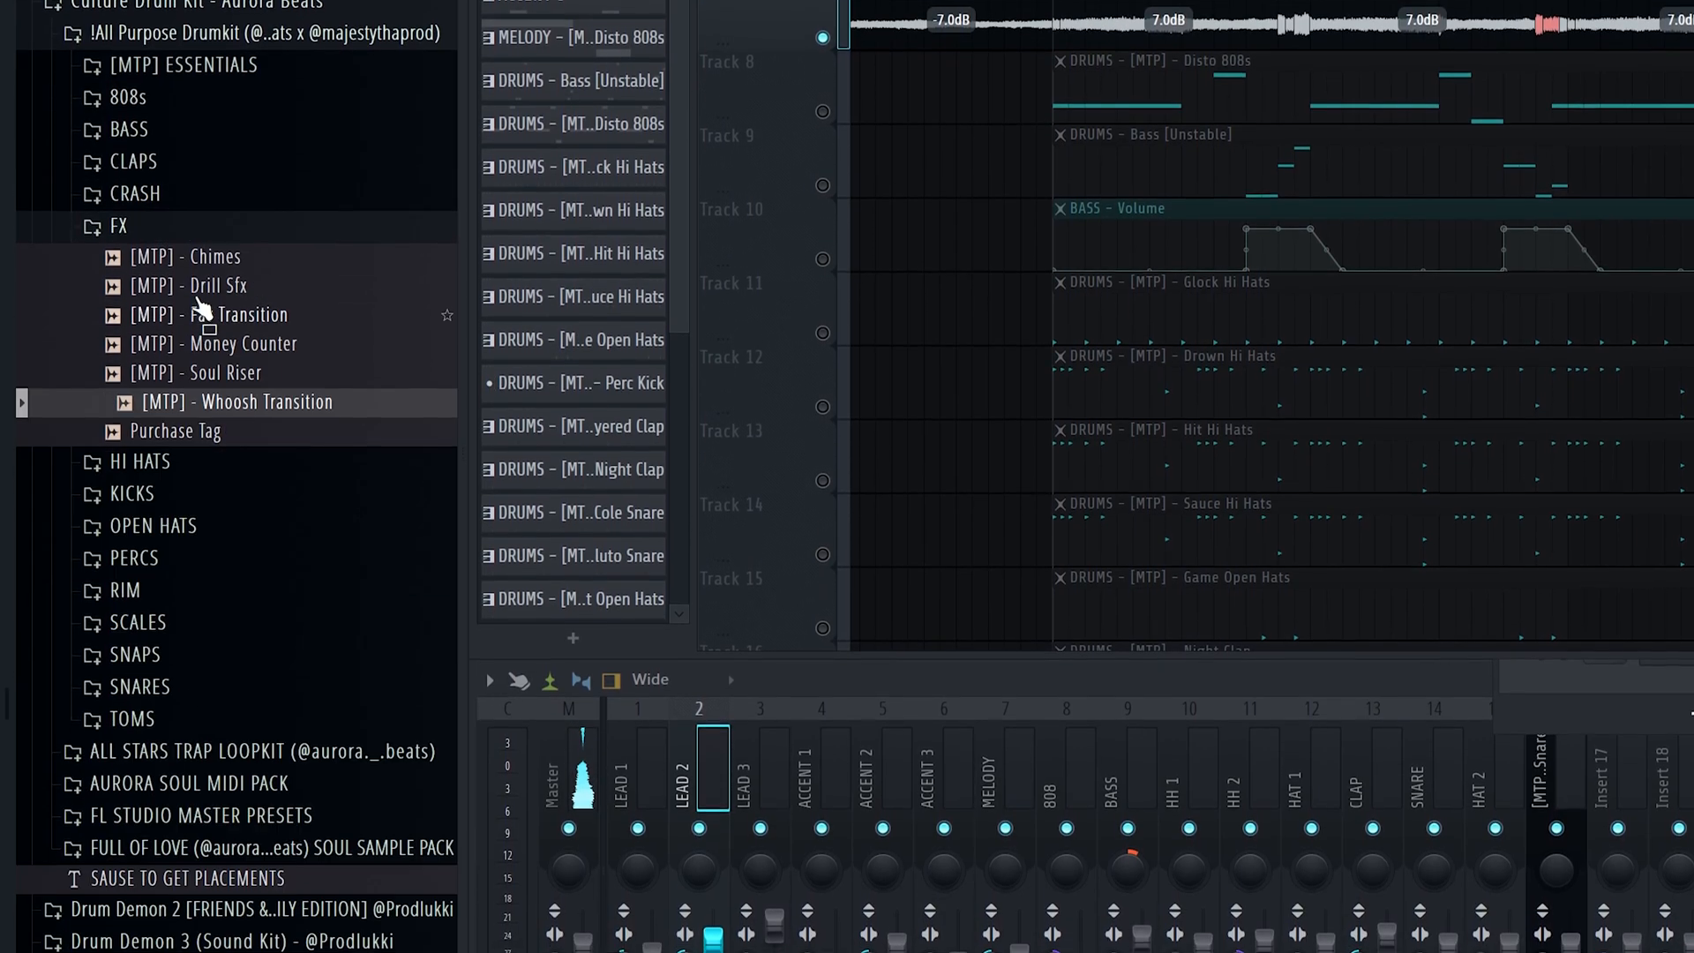
click(196, 256)
click(221, 333)
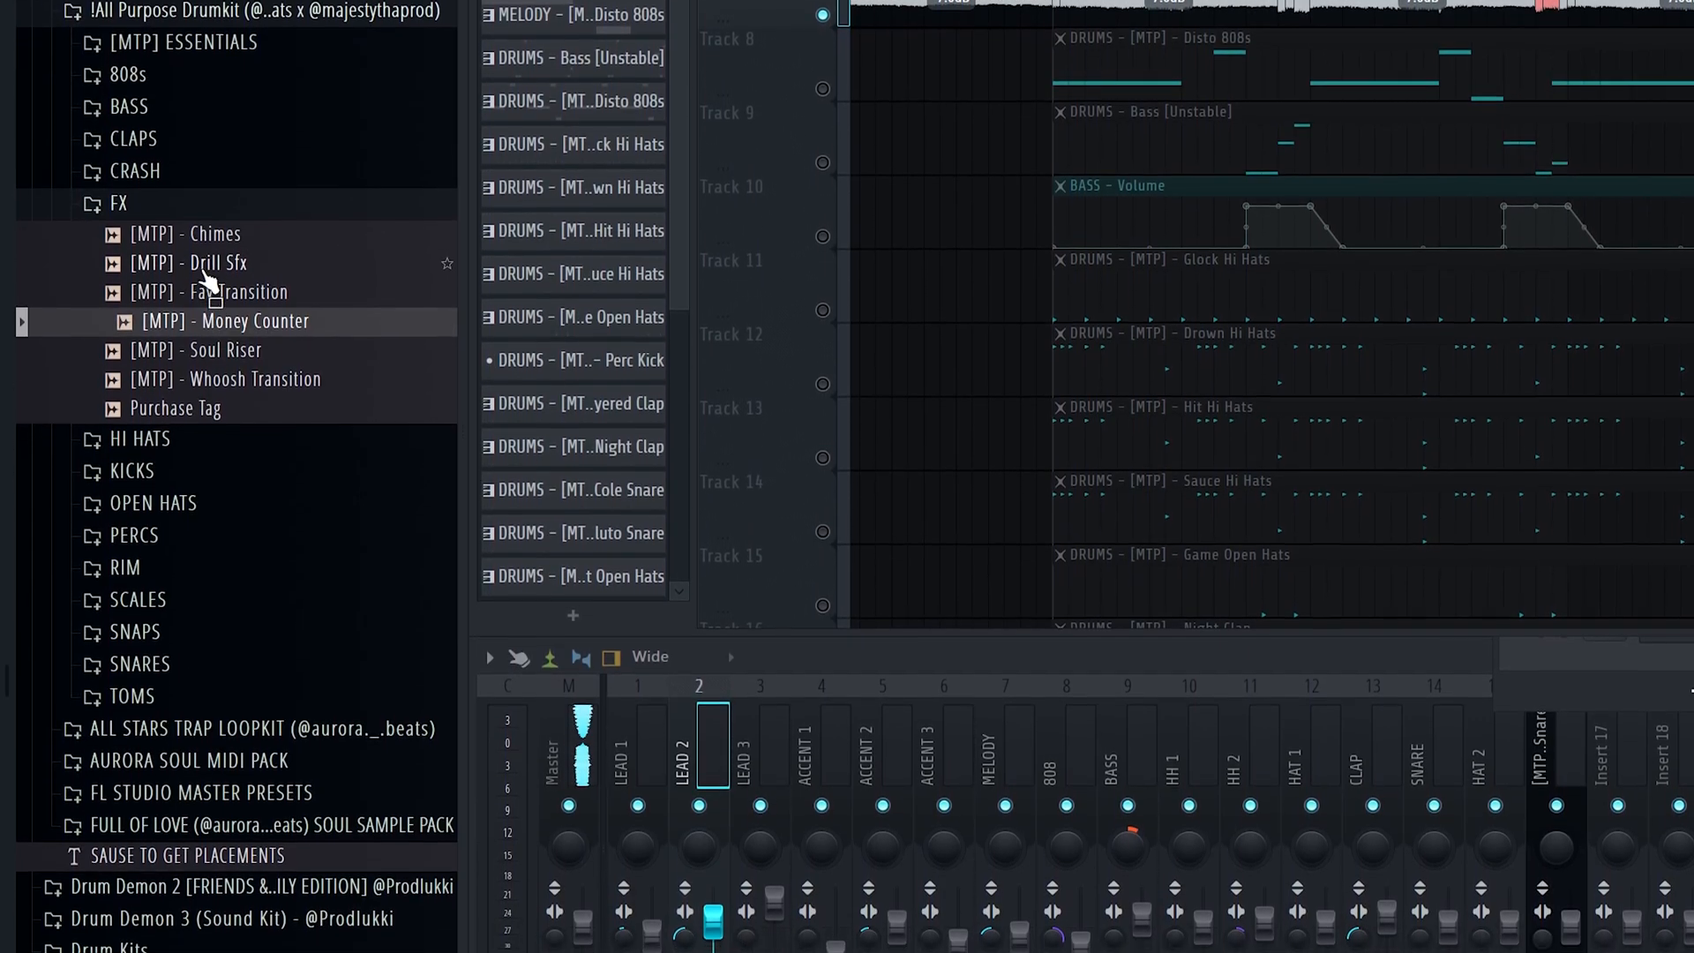
- Collapse the FX folder and audition hi-hat samples from the HI HATS folder, including Sorry Hi Hats
click(194, 202)
click(195, 233)
scroll(196, 233, down, 2)
click(198, 226)
scroll(251, 458, down, 3)
click(273, 630)
scroll(276, 636, up, 1)
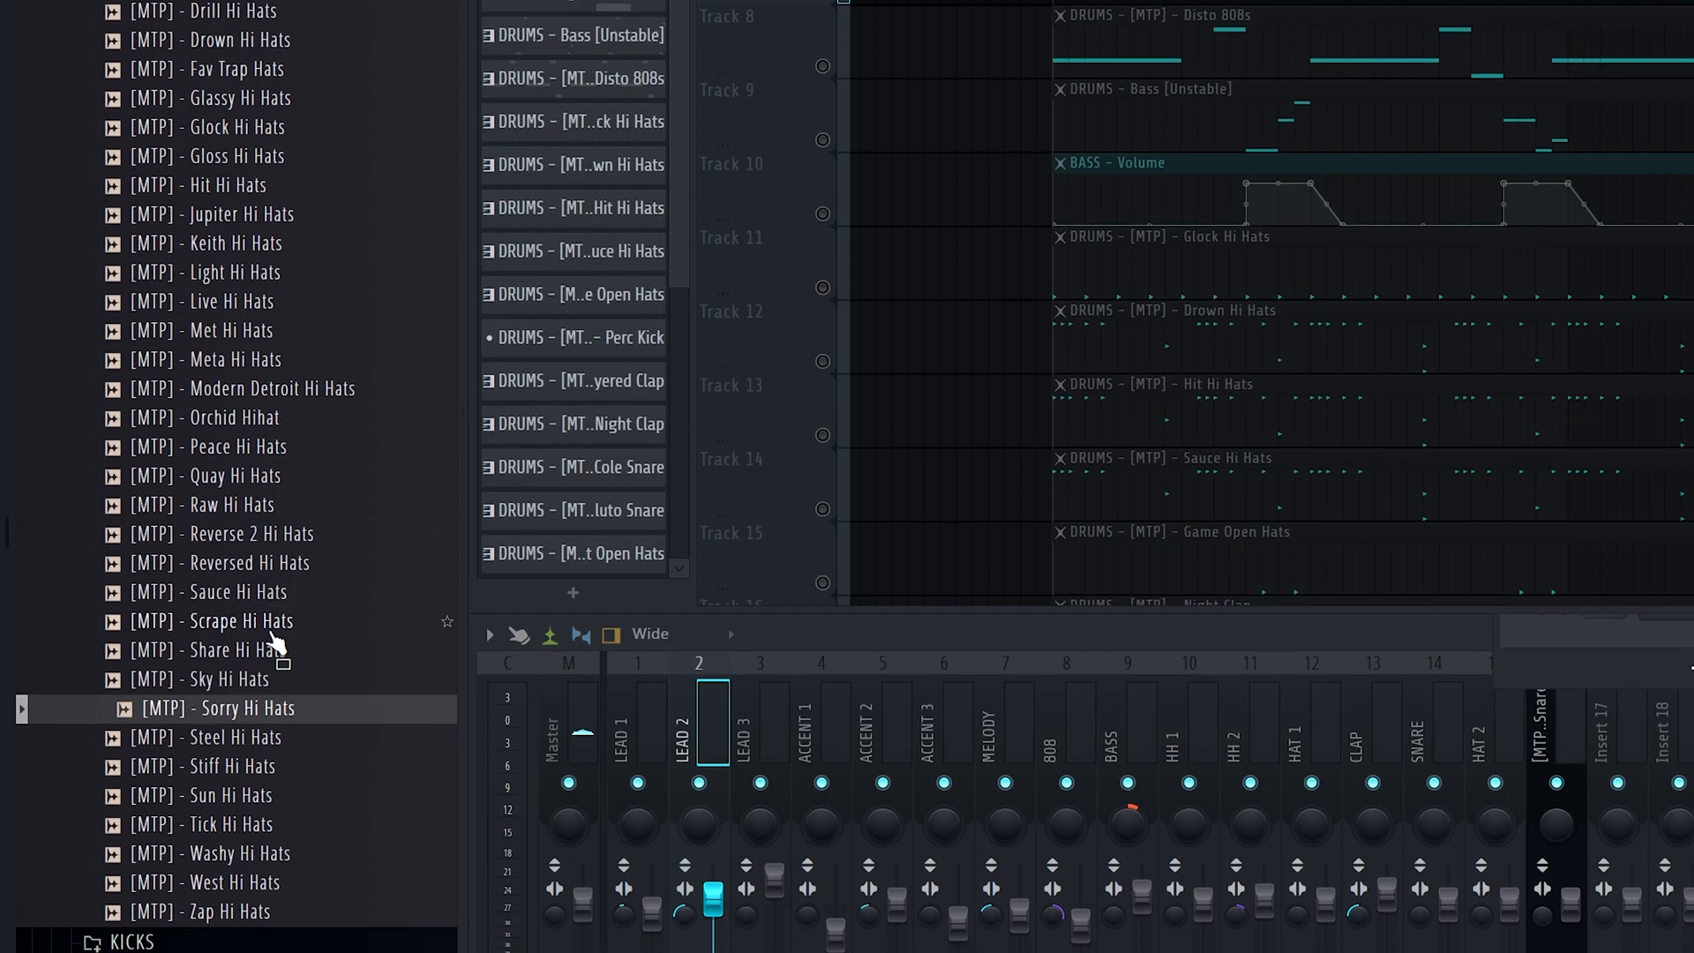
- Audition kicks such as Perc Kick and Rough Kick, and browse the FL STUDIO MASTER PRESETS folder
click(224, 35)
scroll(224, 39, up, 3)
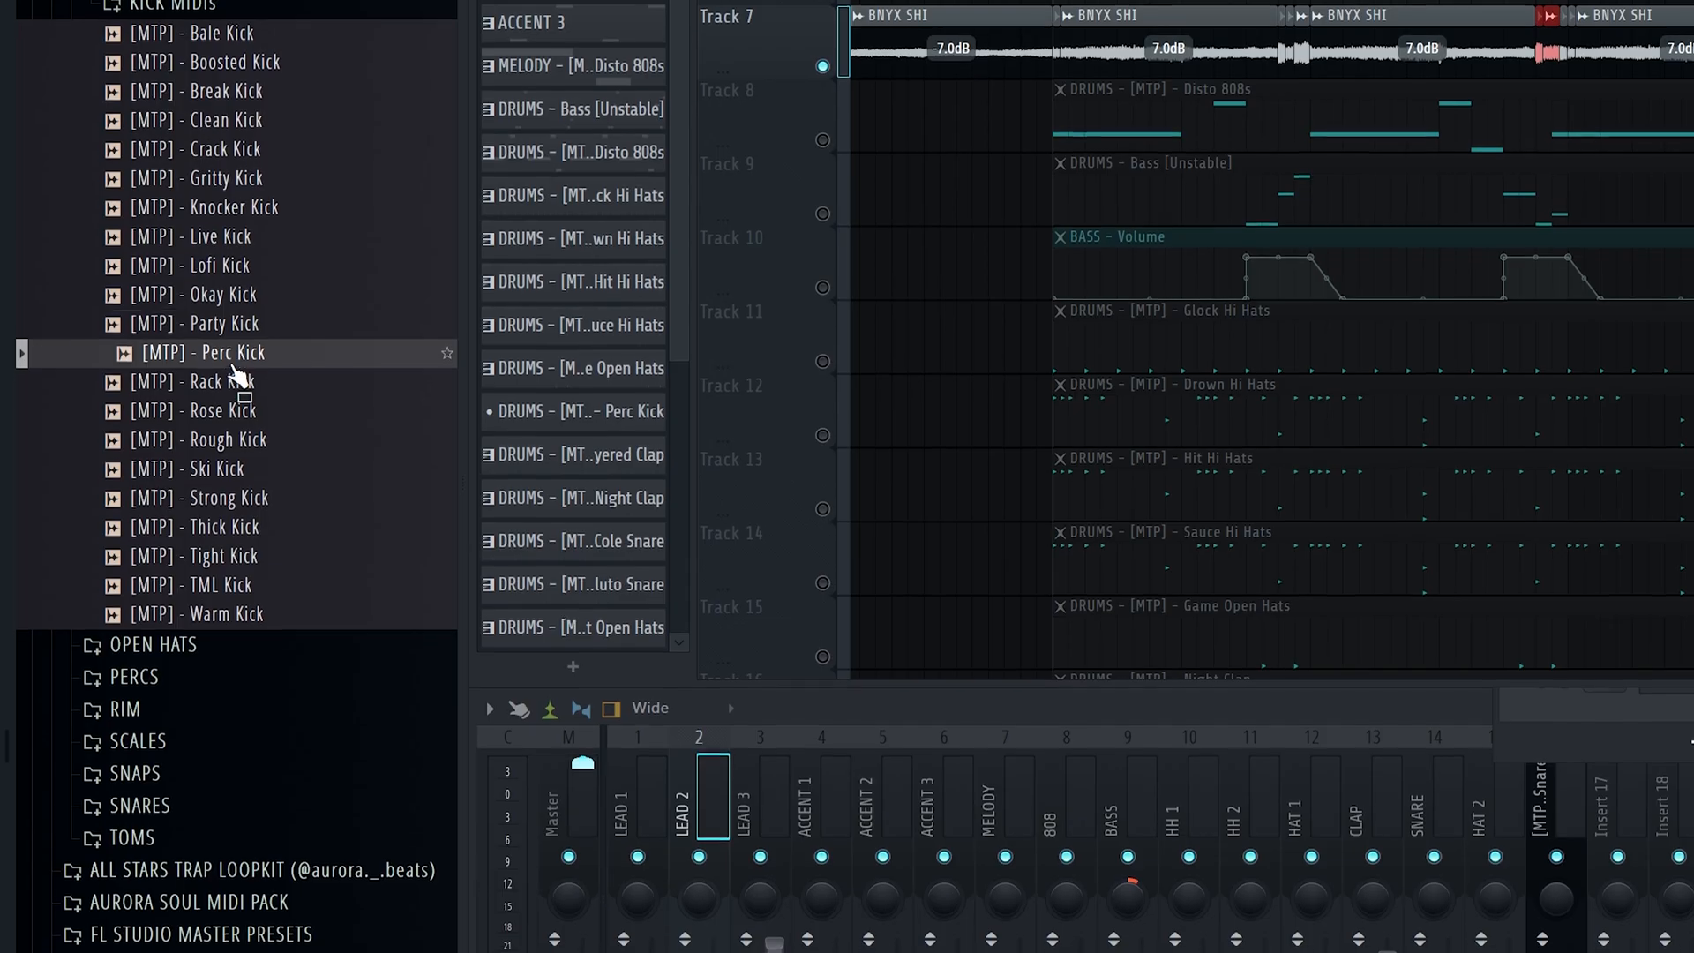
click(130, 471)
click(130, 487)
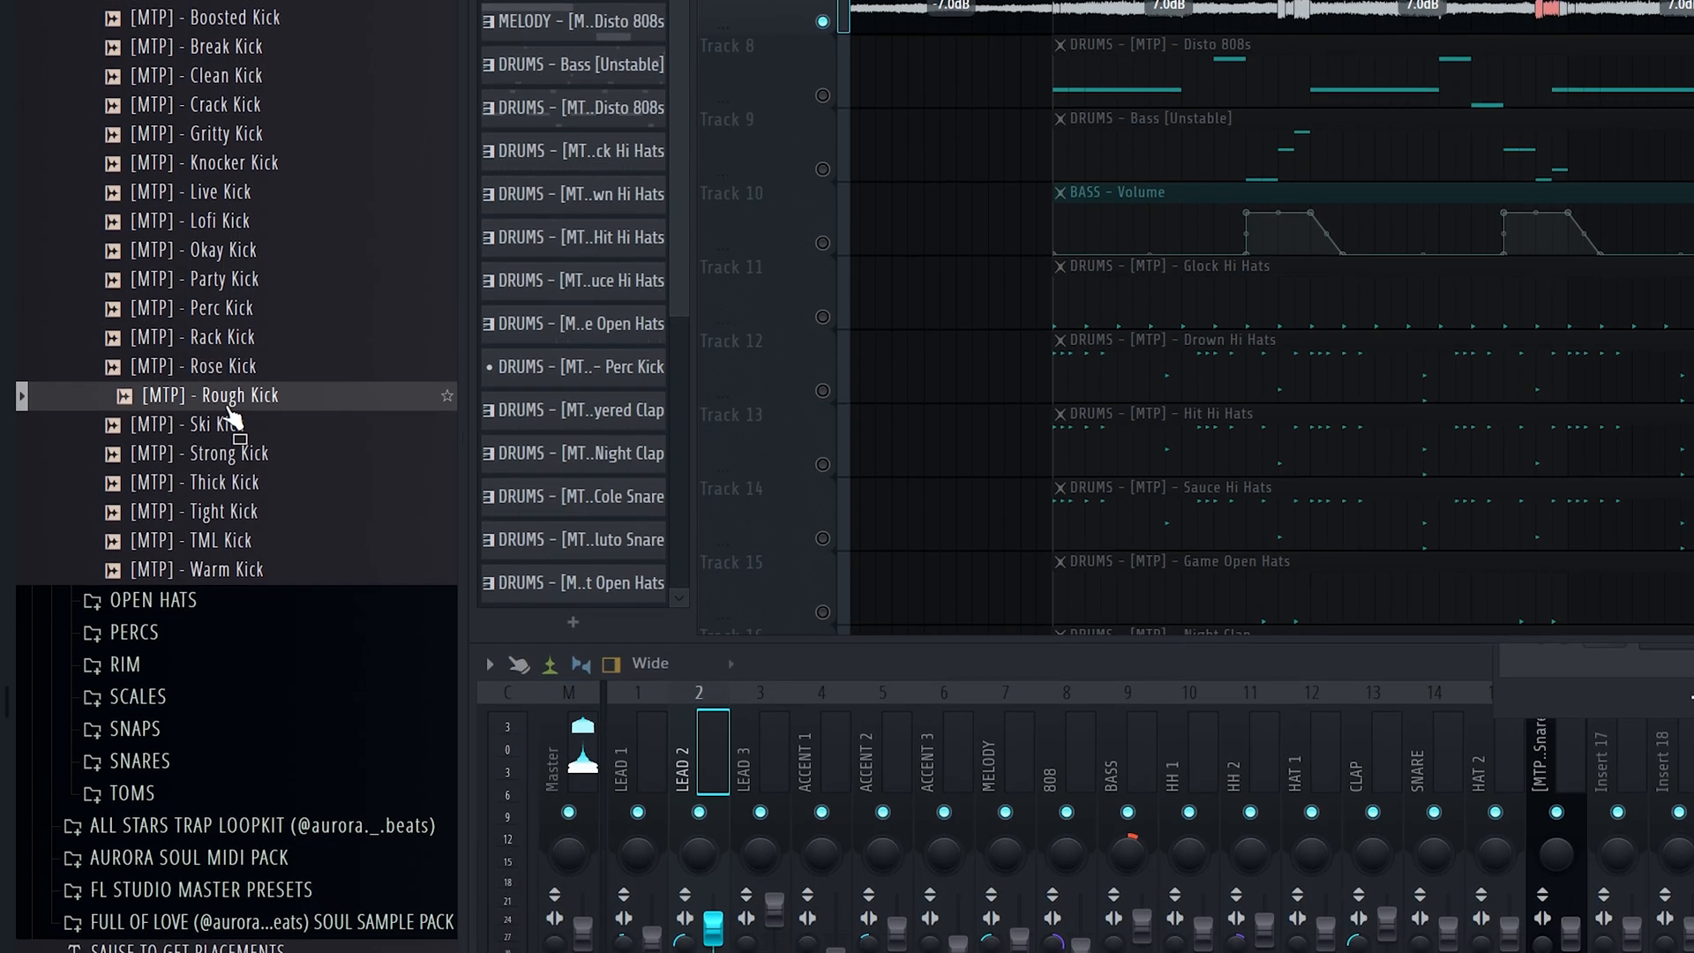
click(131, 471)
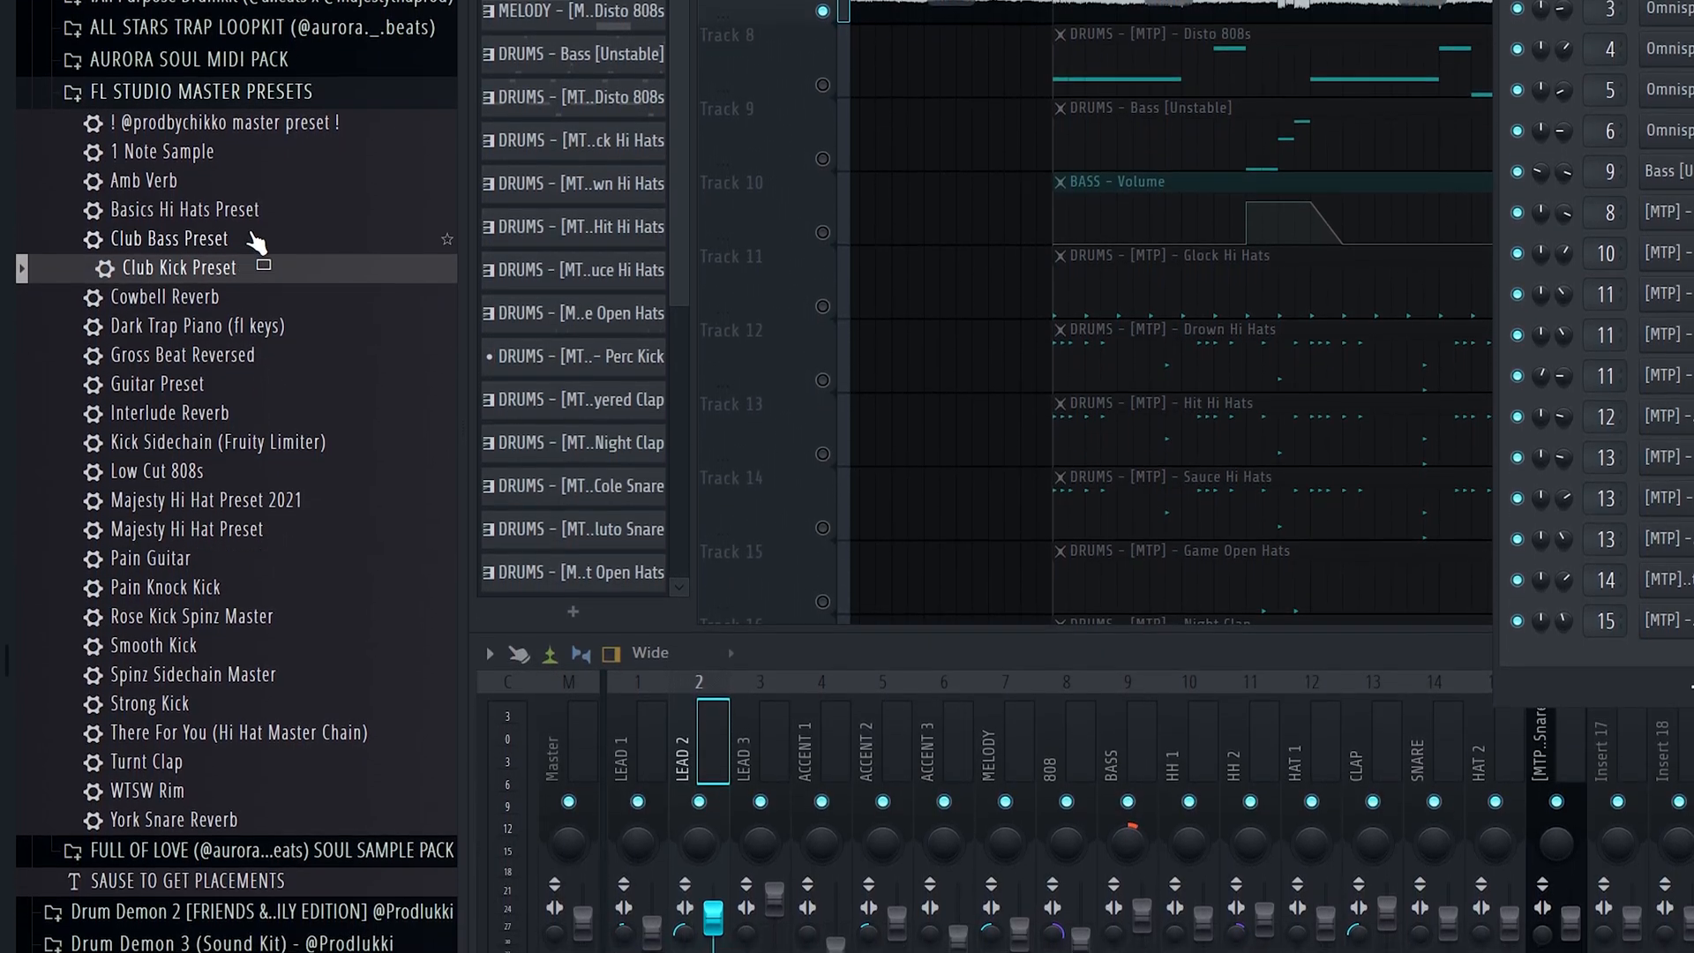
click(206, 96)
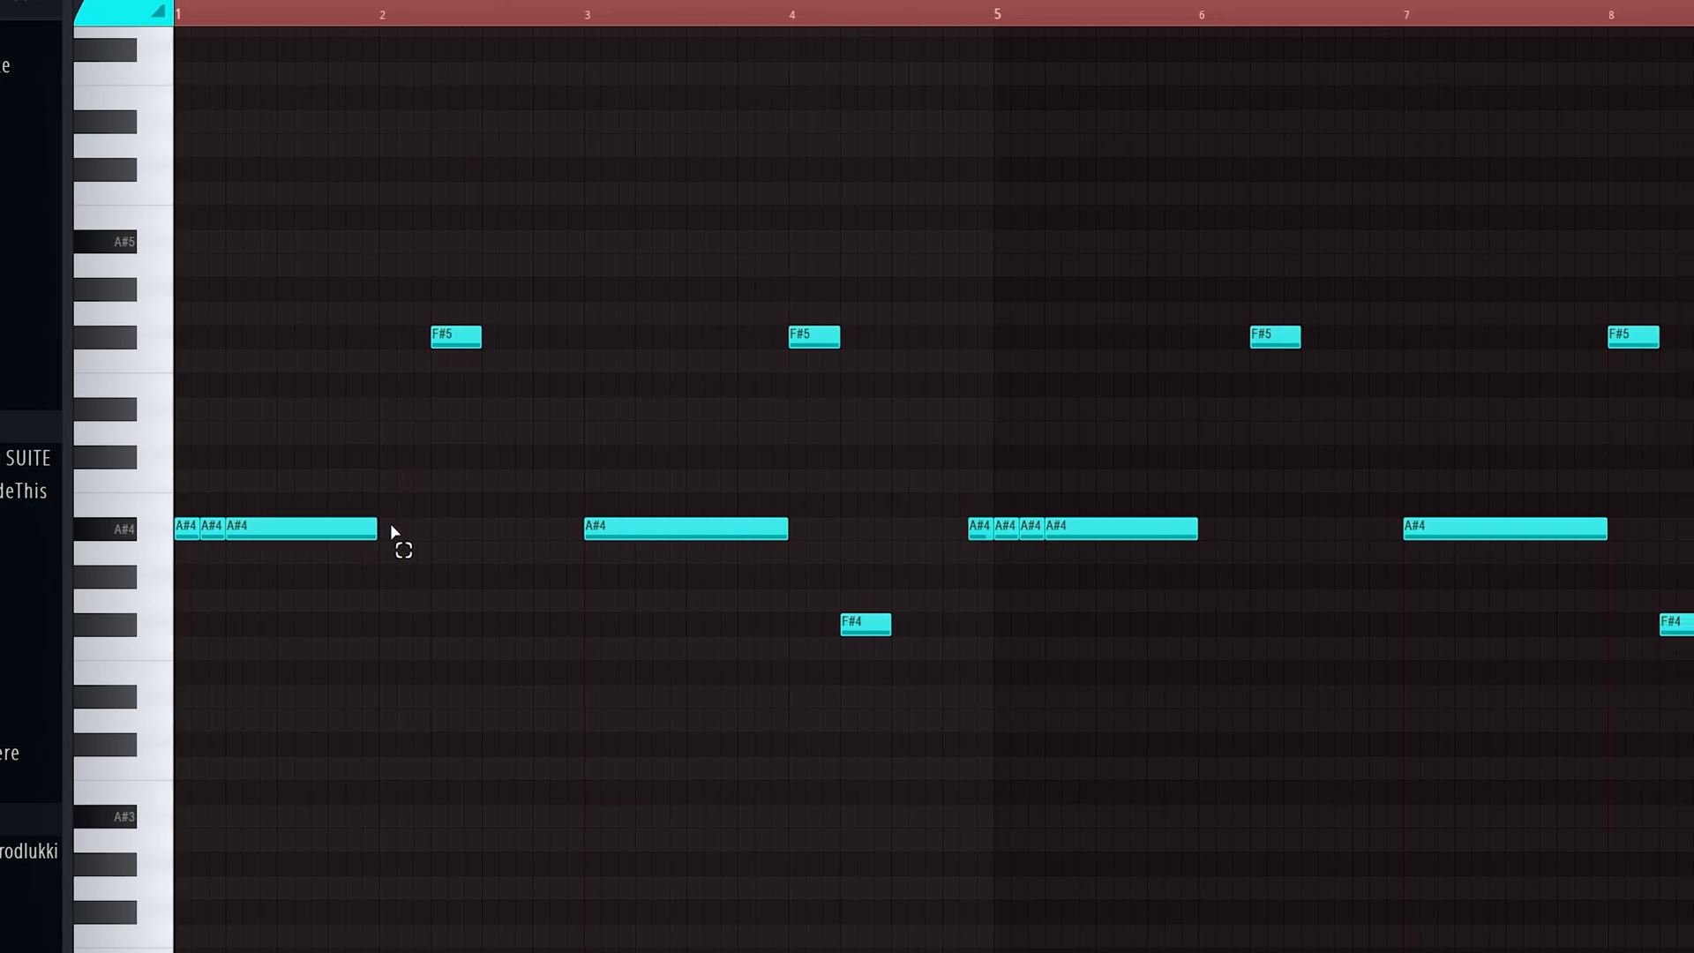
- Examine the first F#5 note of the Disto 808s pattern in the piano roll and play the pattern
ctrl+click(439, 337)
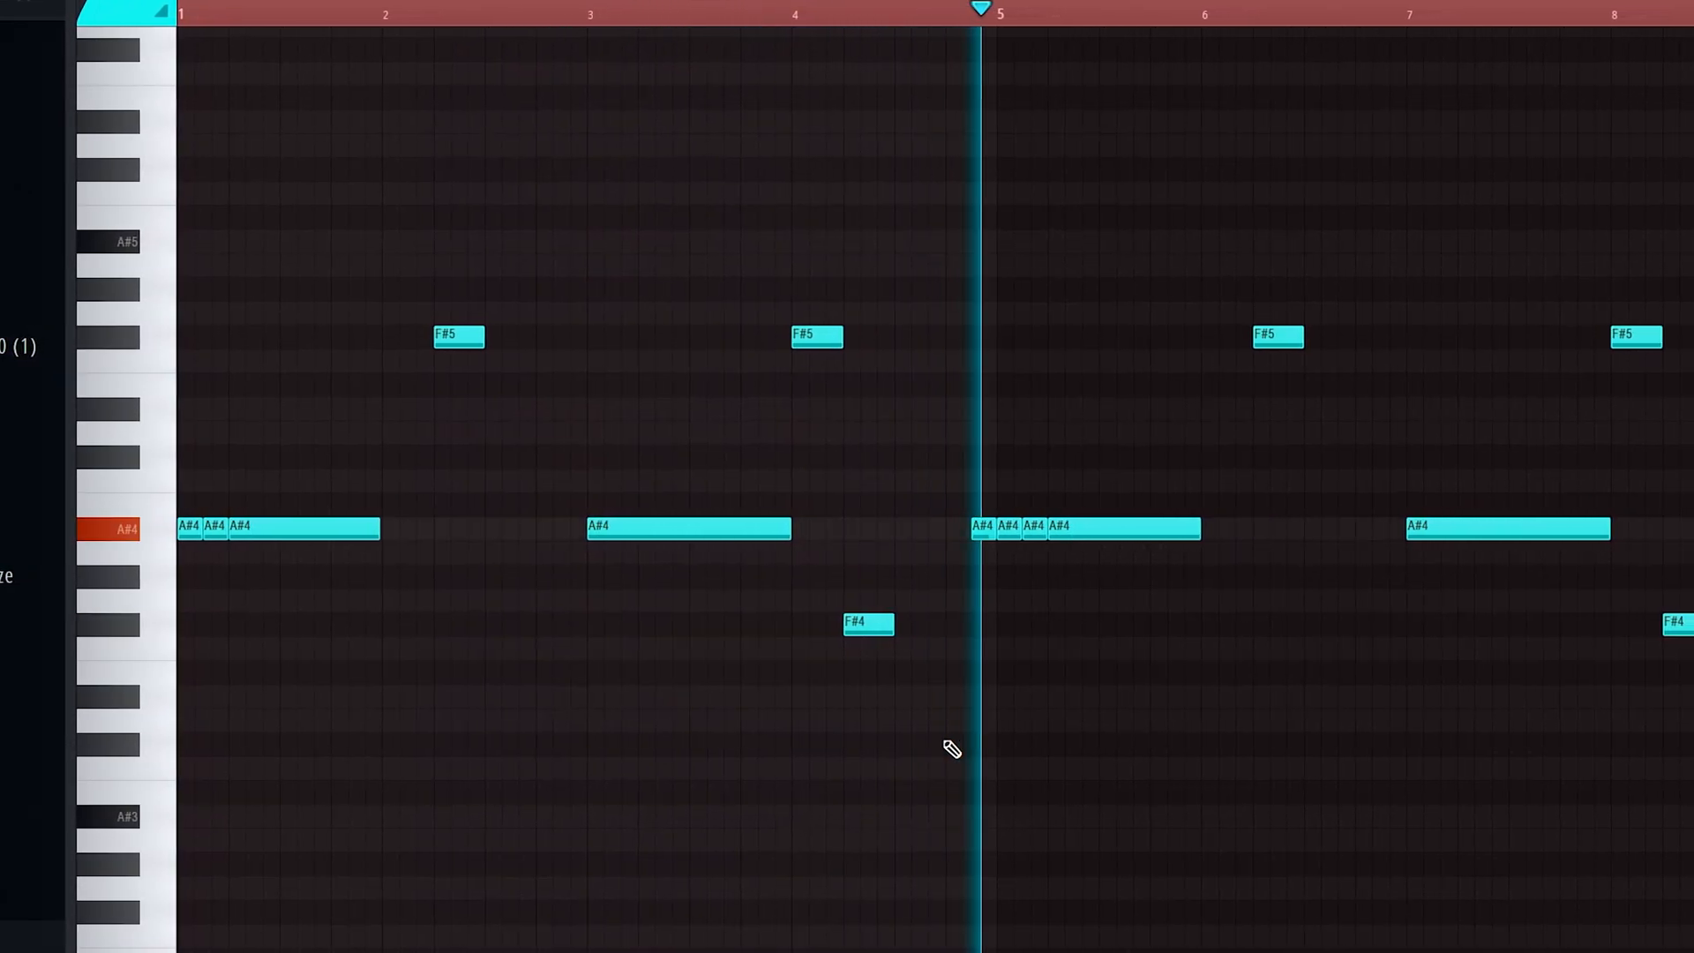
key(space)
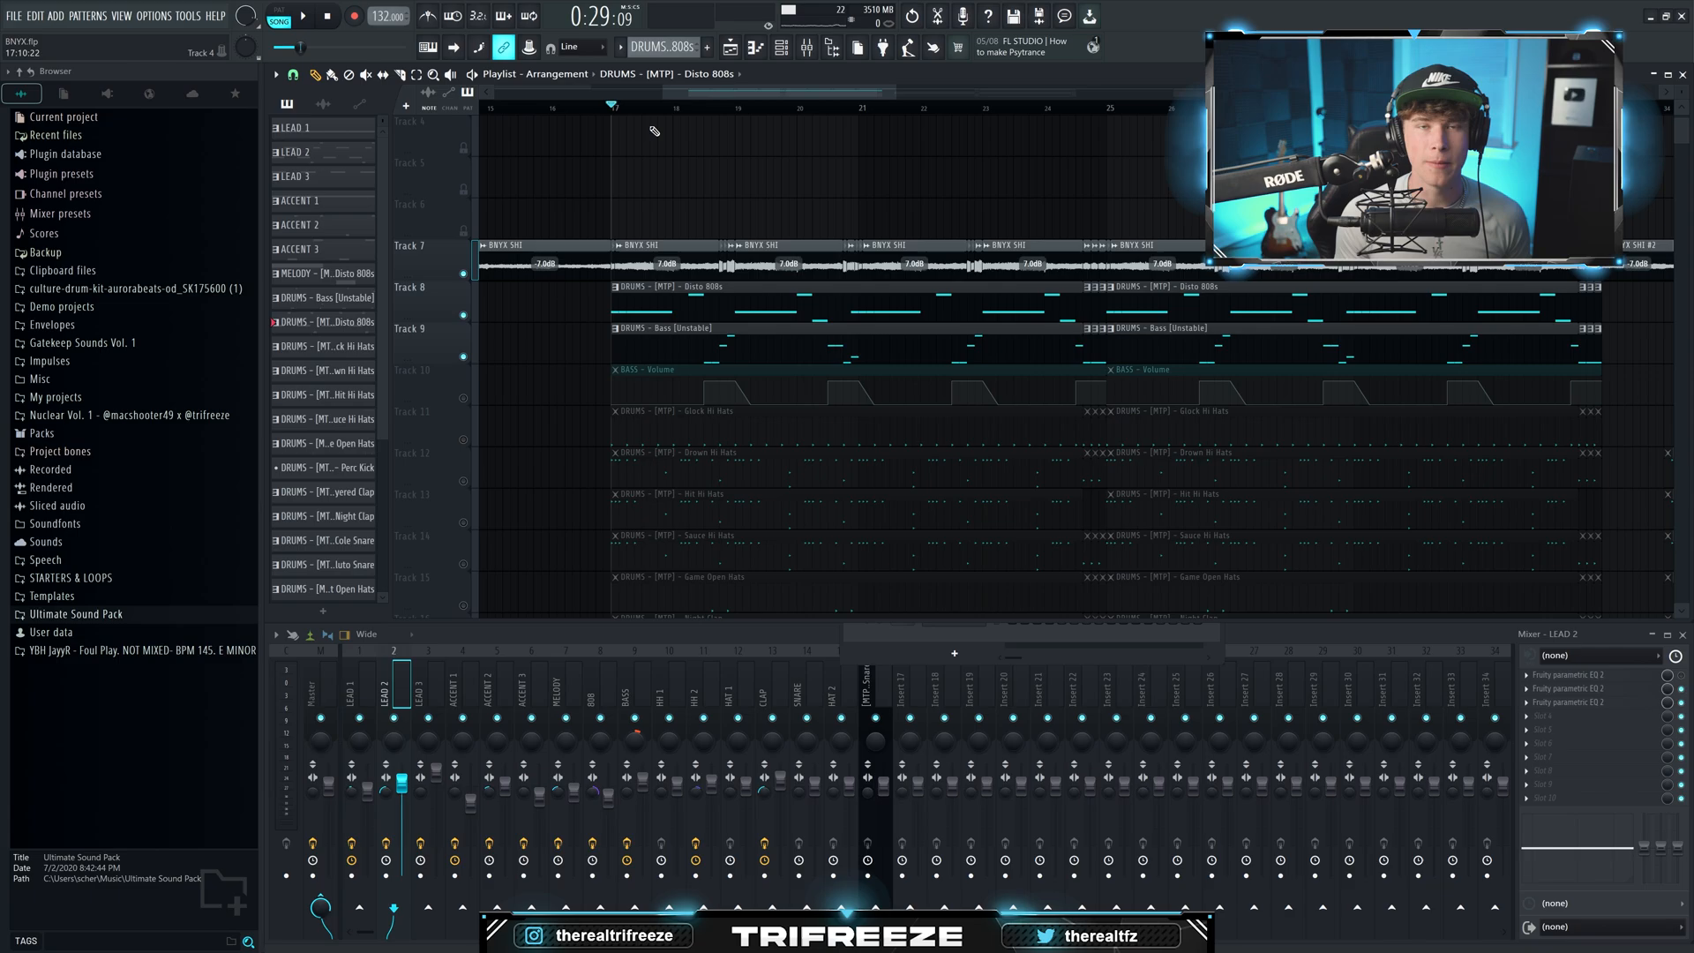
- Open the Bass [Unstable] pattern from the playlist in the piano roll and play it
click(713, 345)
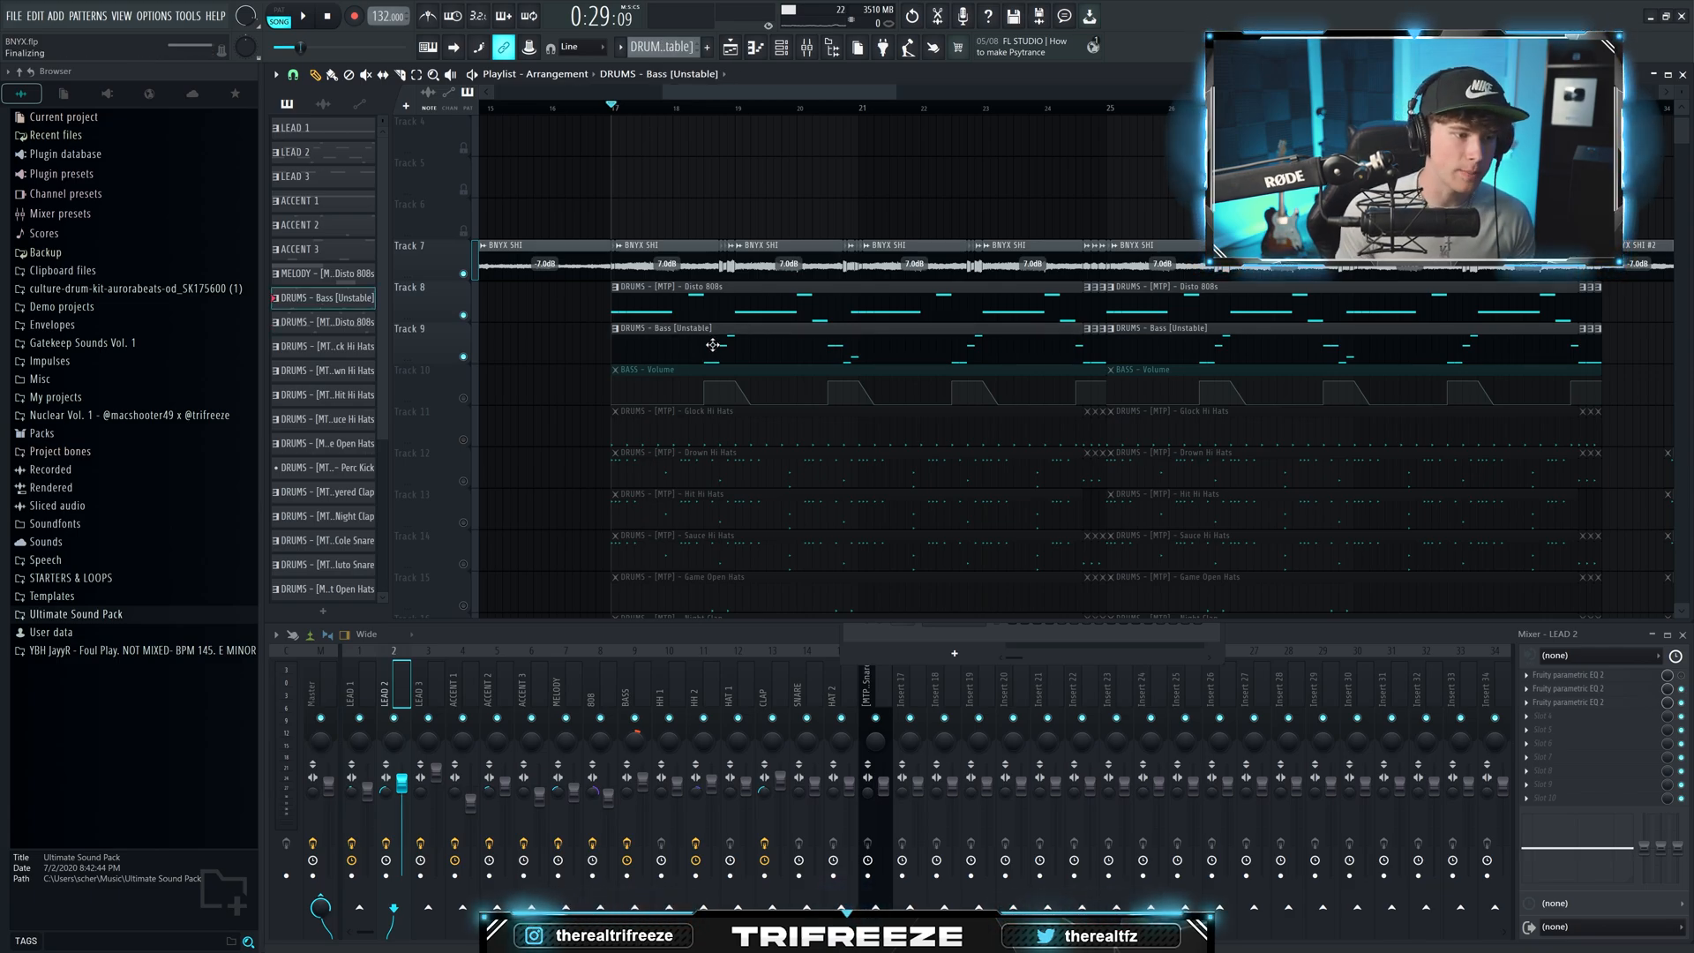
double_click(713, 345)
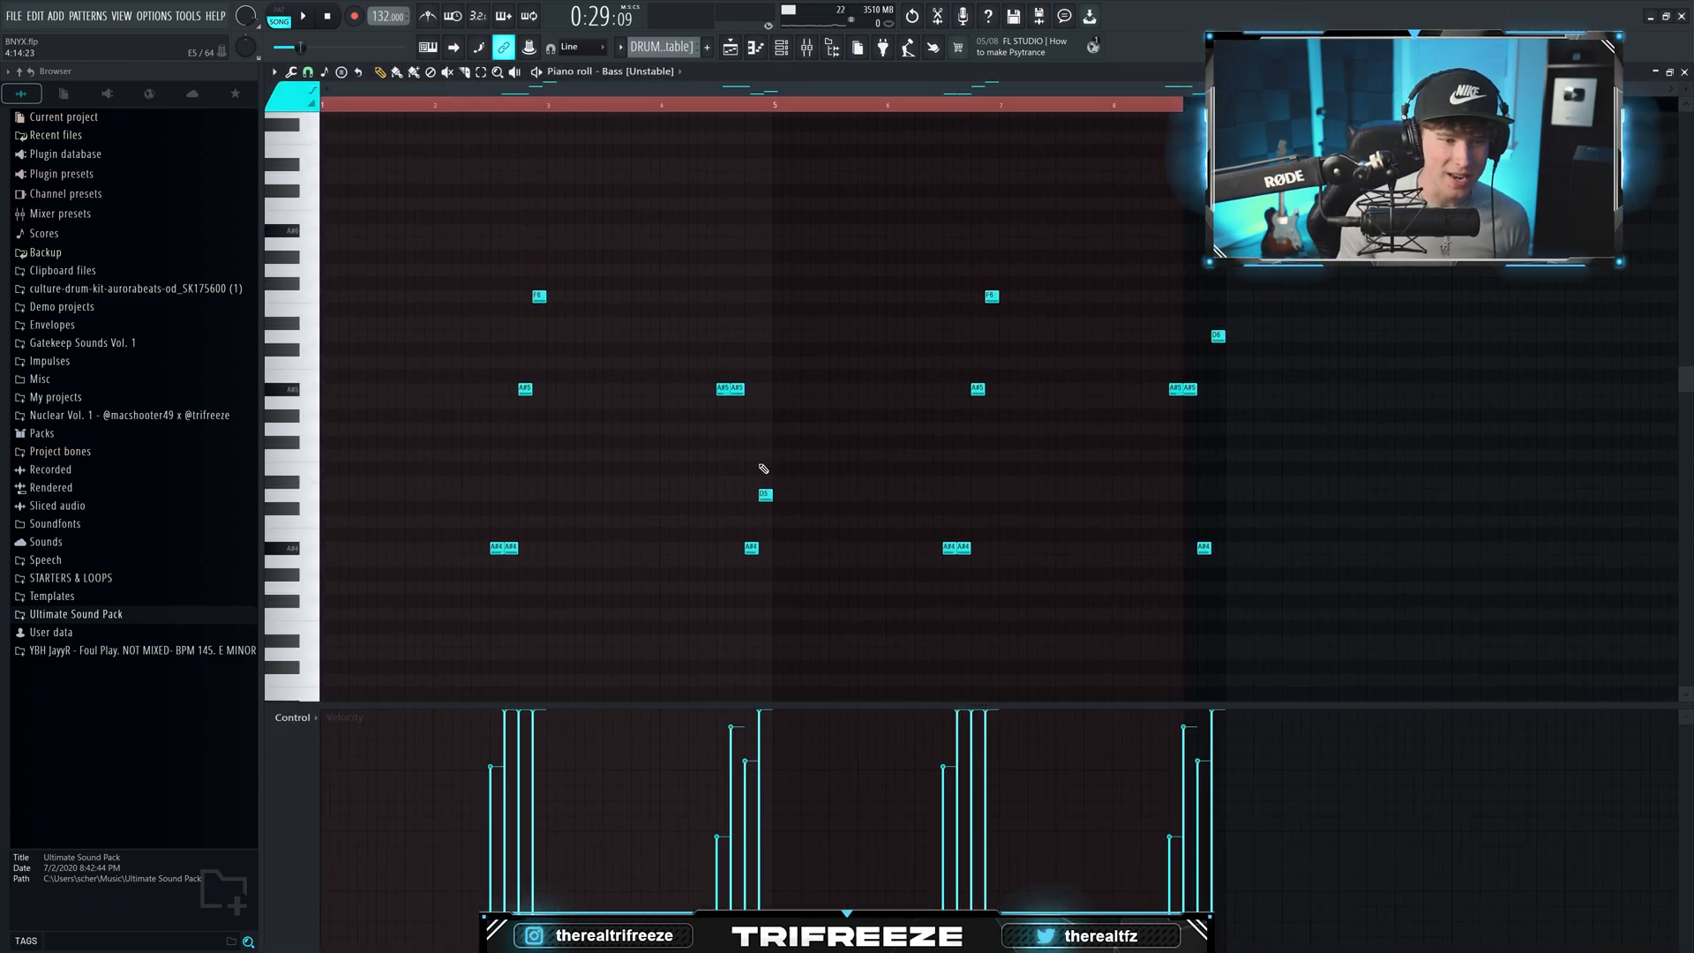
scroll(785, 453, down, 3)
key(space)
scroll(863, 415, up, 2)
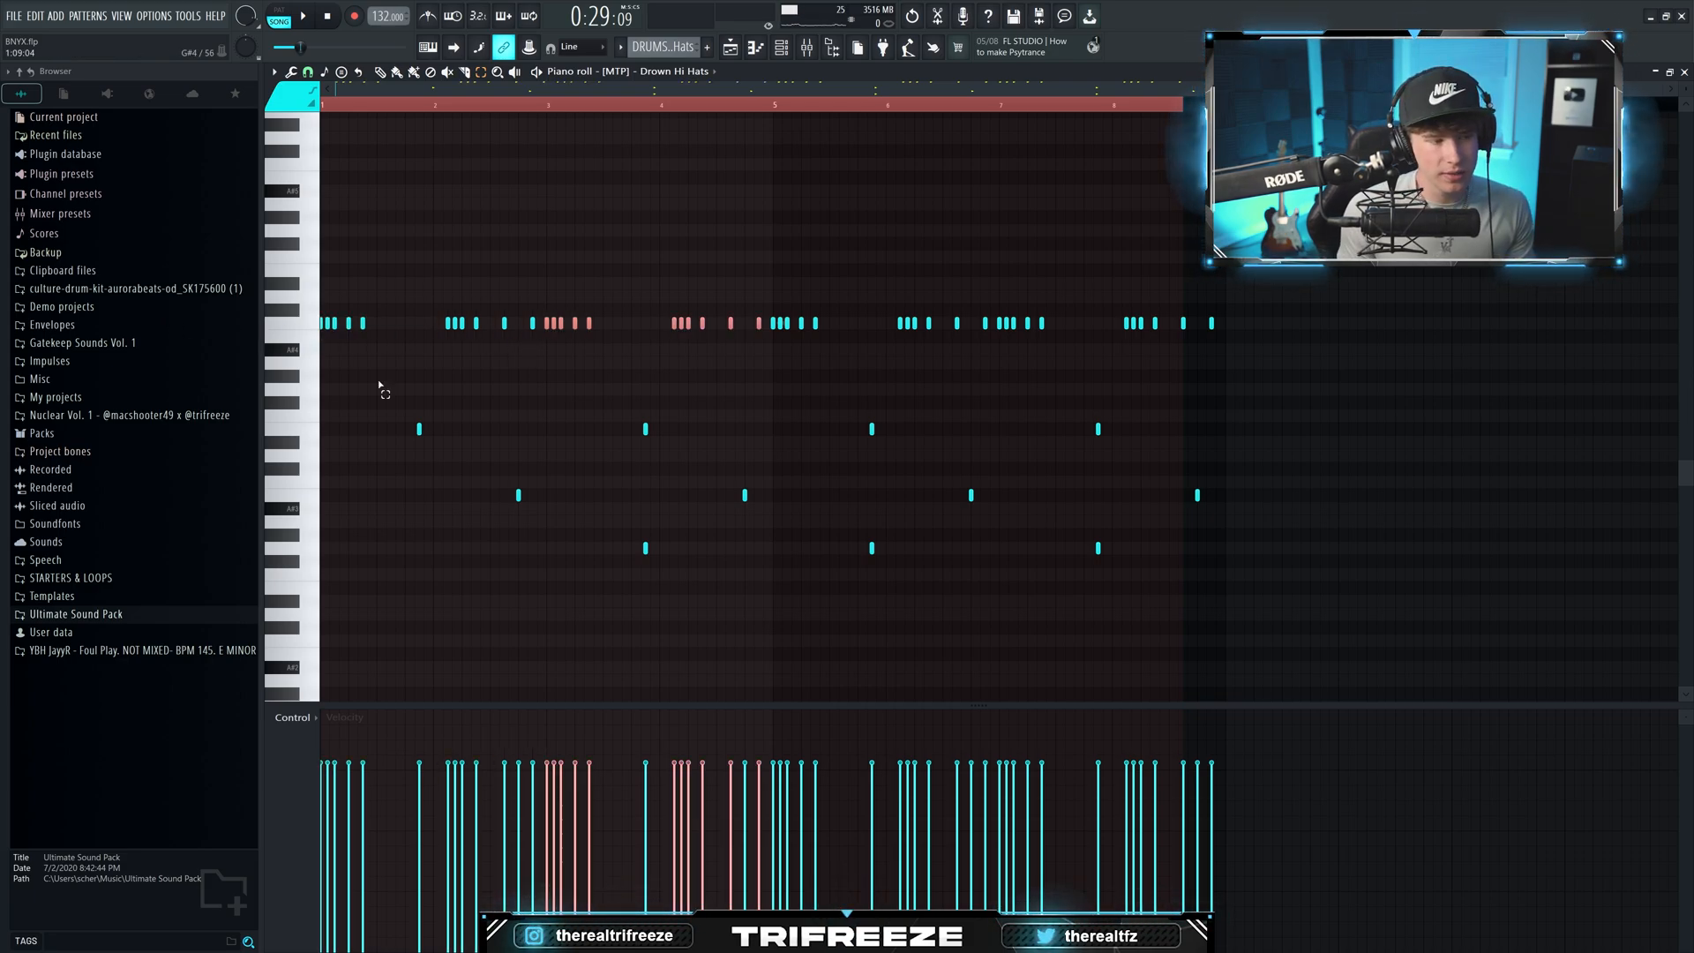
- Select the lower-pitched Drown Hi Hats notes and switch the Hit Hi Hats and Sauce Hi Hats tracks on and off for comparison
drag(384, 377, 1315, 622)
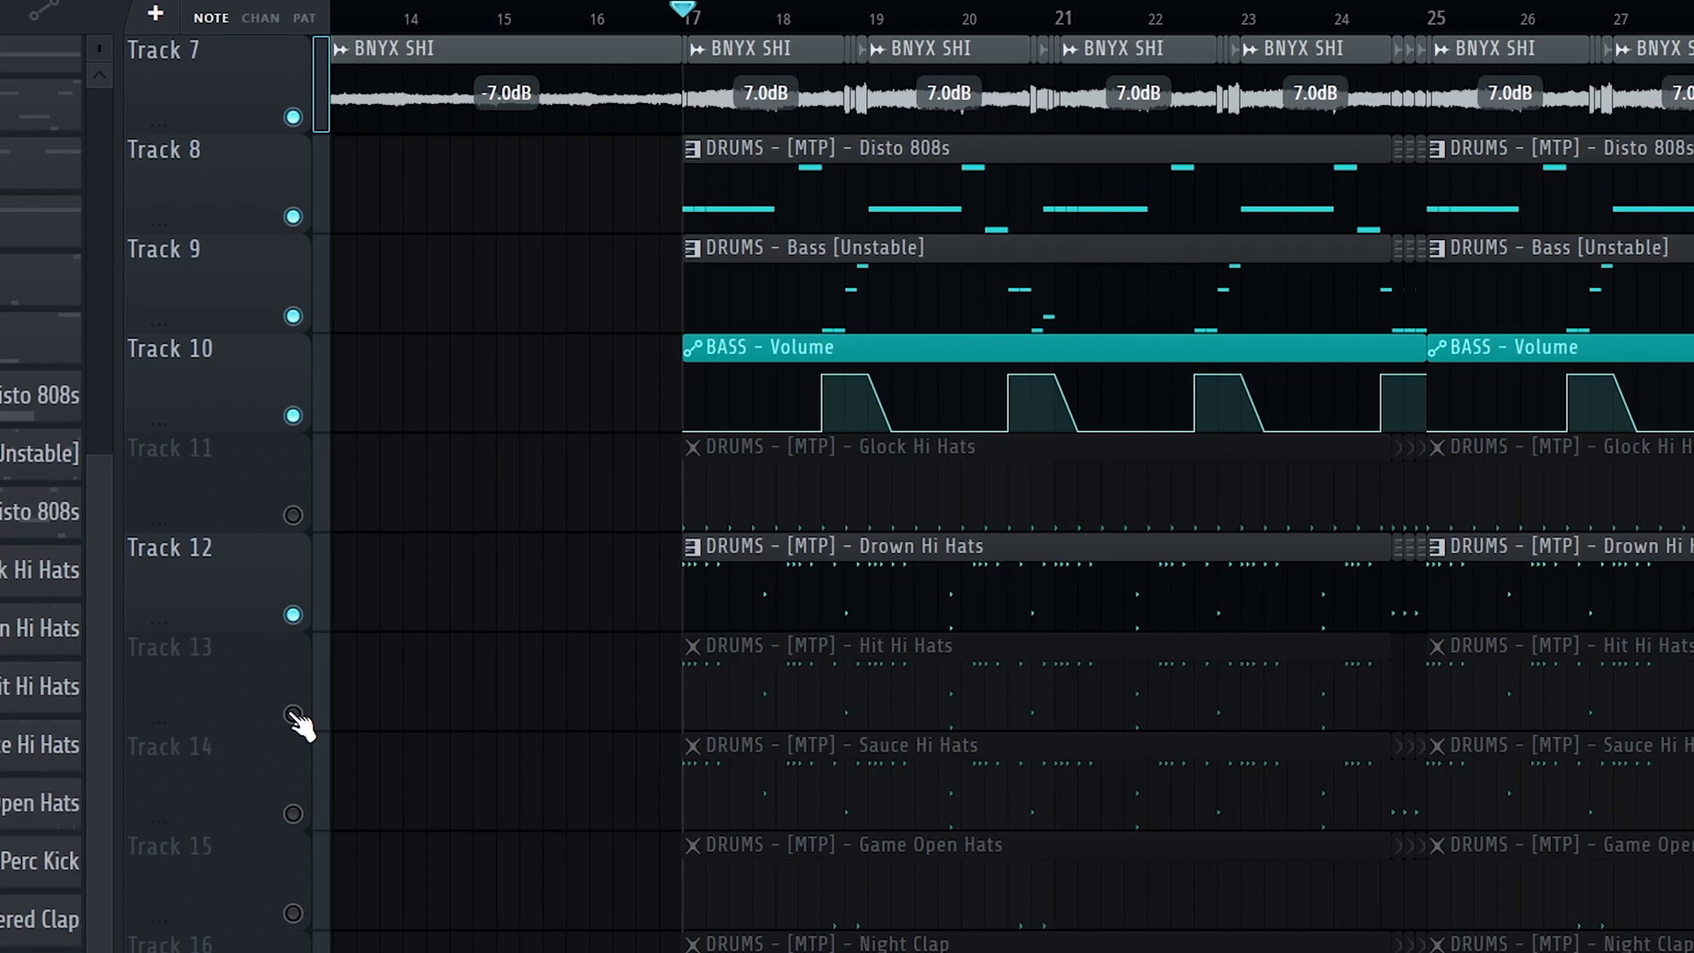
click(286, 714)
click(287, 814)
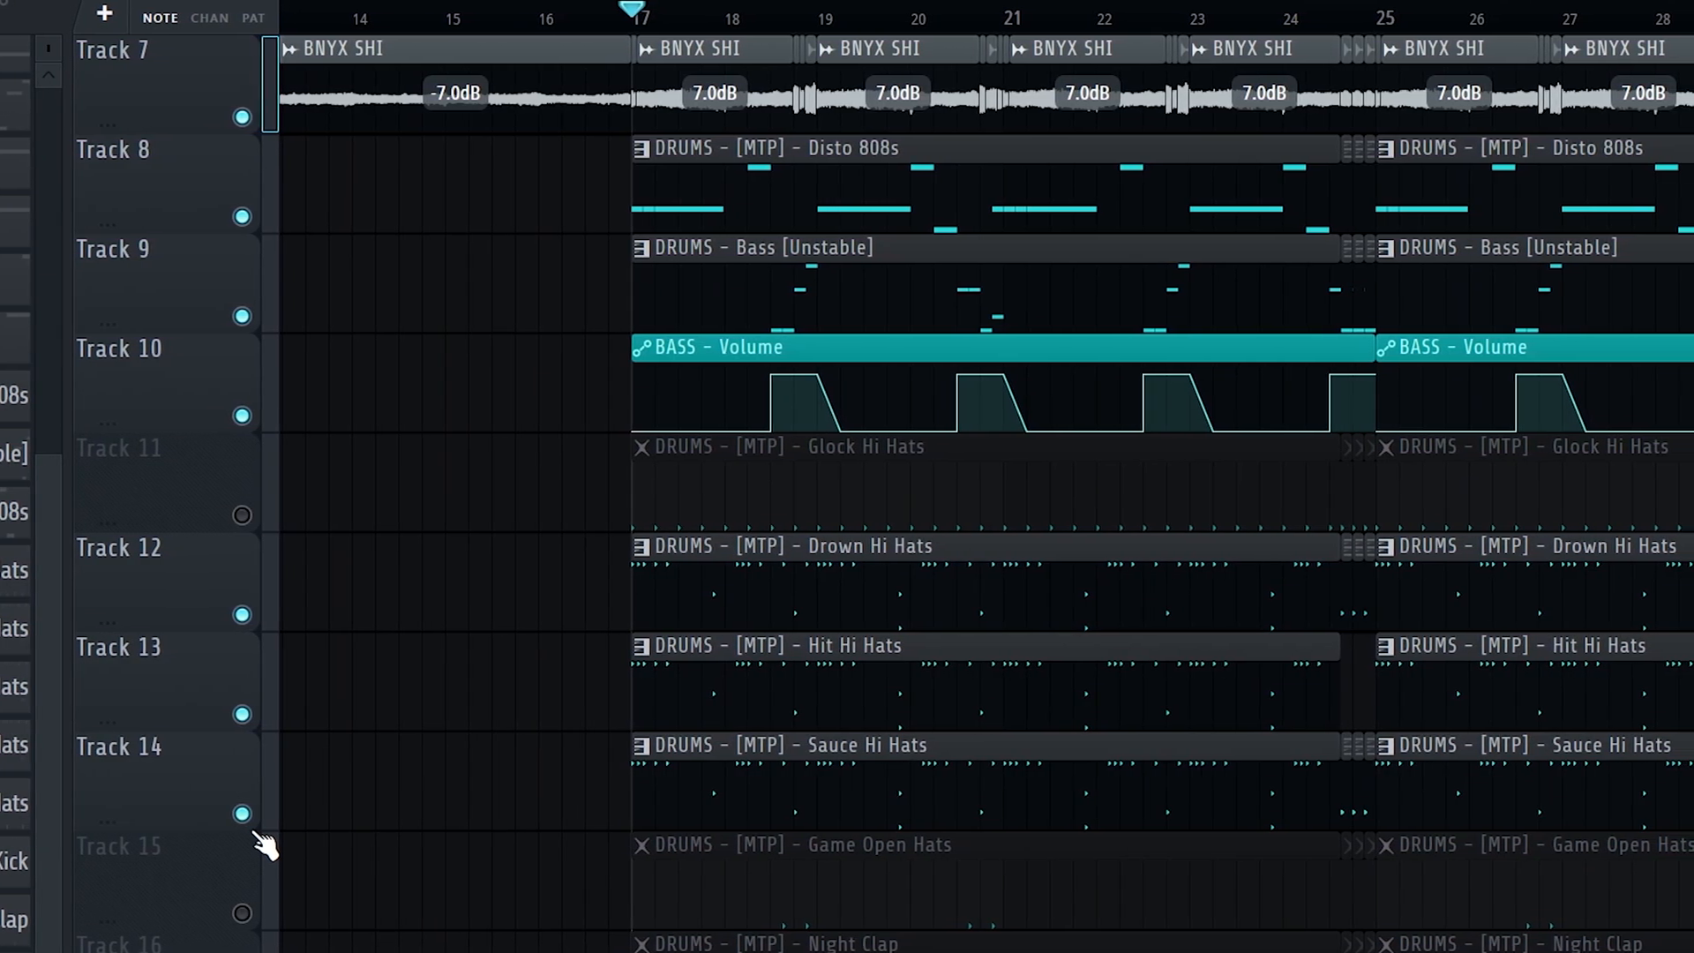
click(236, 714)
click(236, 814)
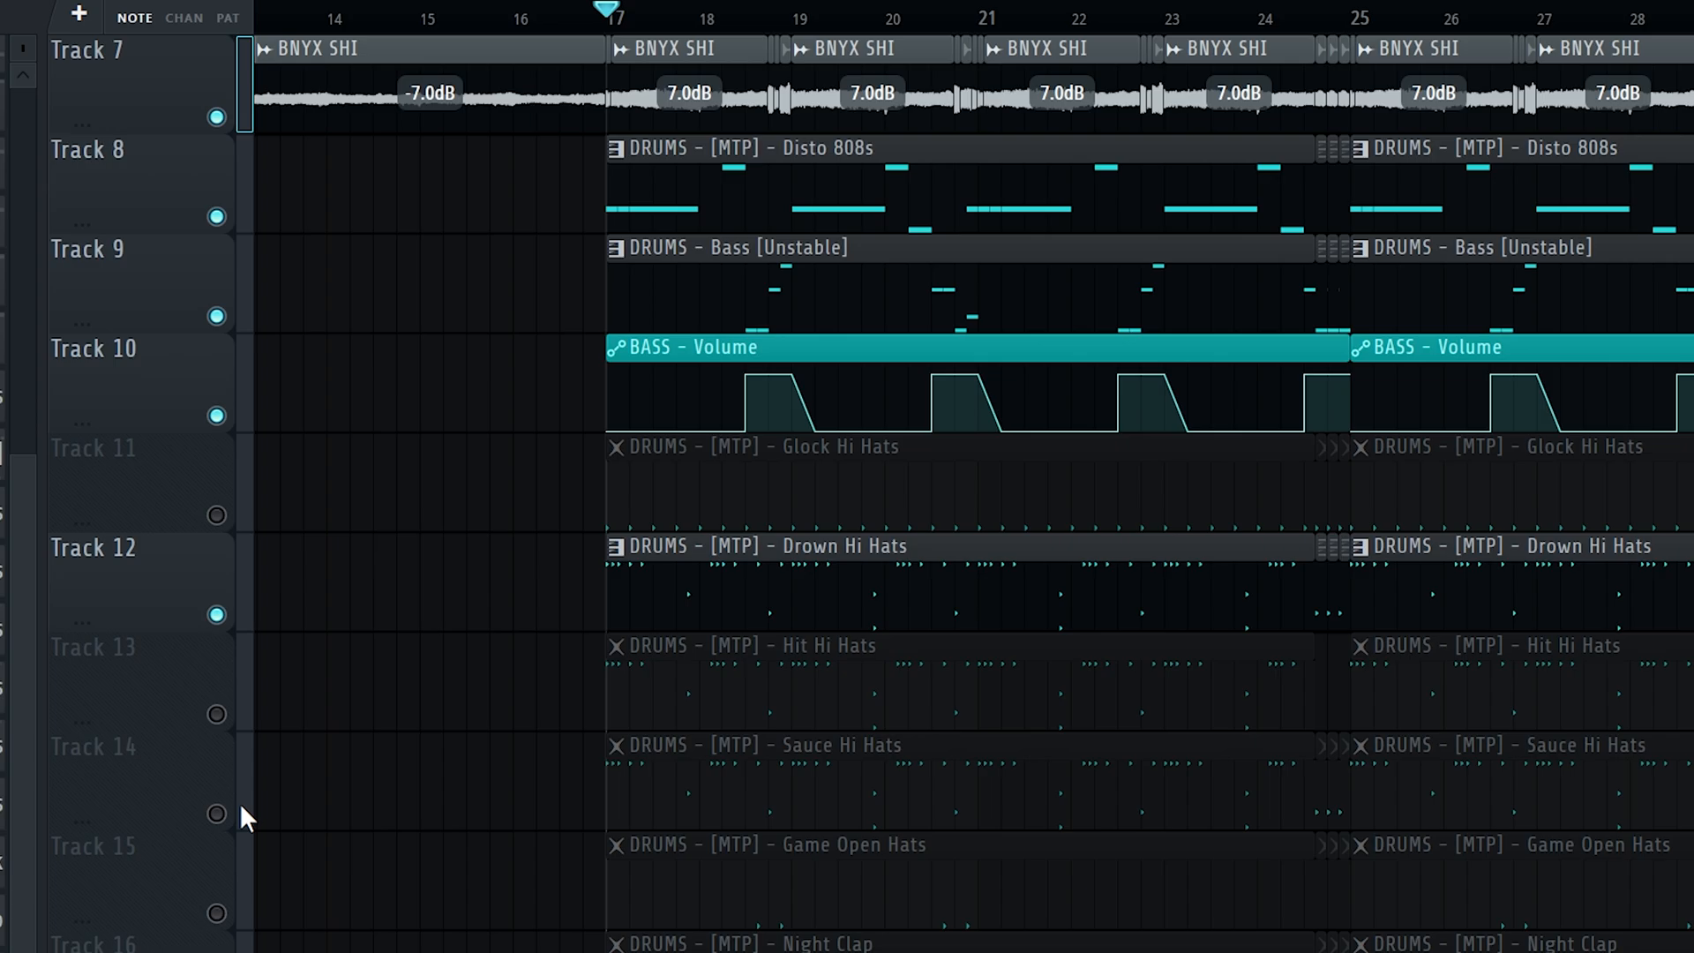
click(210, 714)
click(210, 814)
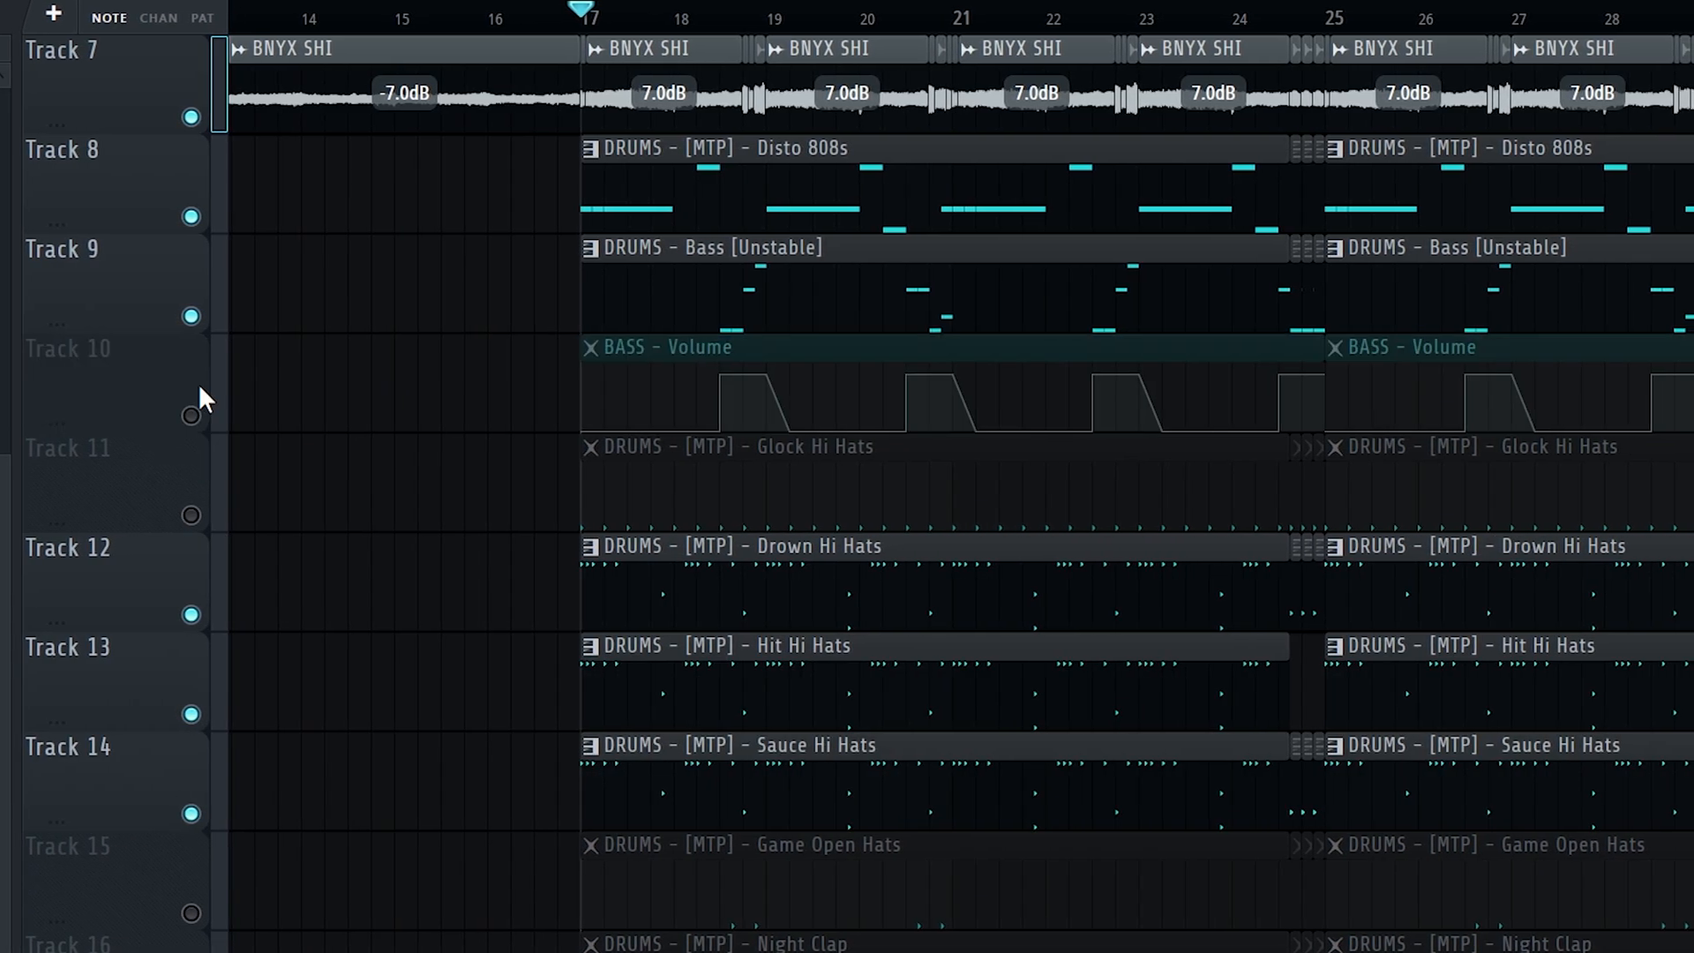
- Isolate the Drown Hi Hats track by muting the BNYX SHI, 808, bass, Hit Hi Hats and Sauce Hi Hats tracks
click(188, 118)
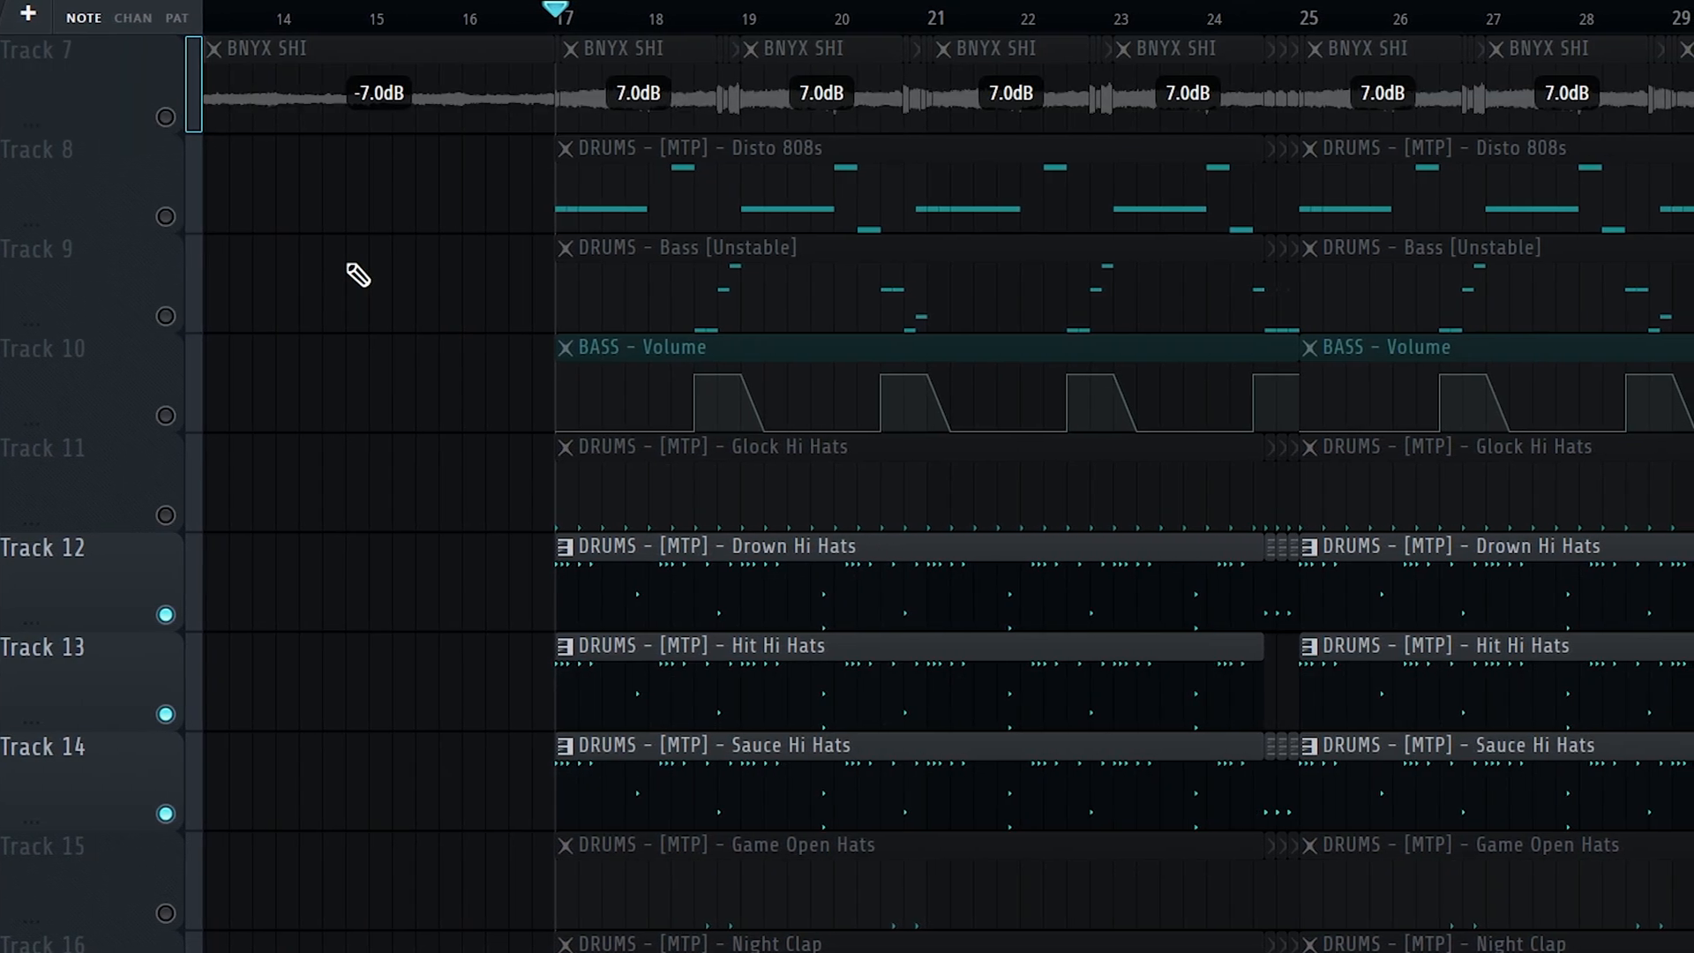
click(152, 813)
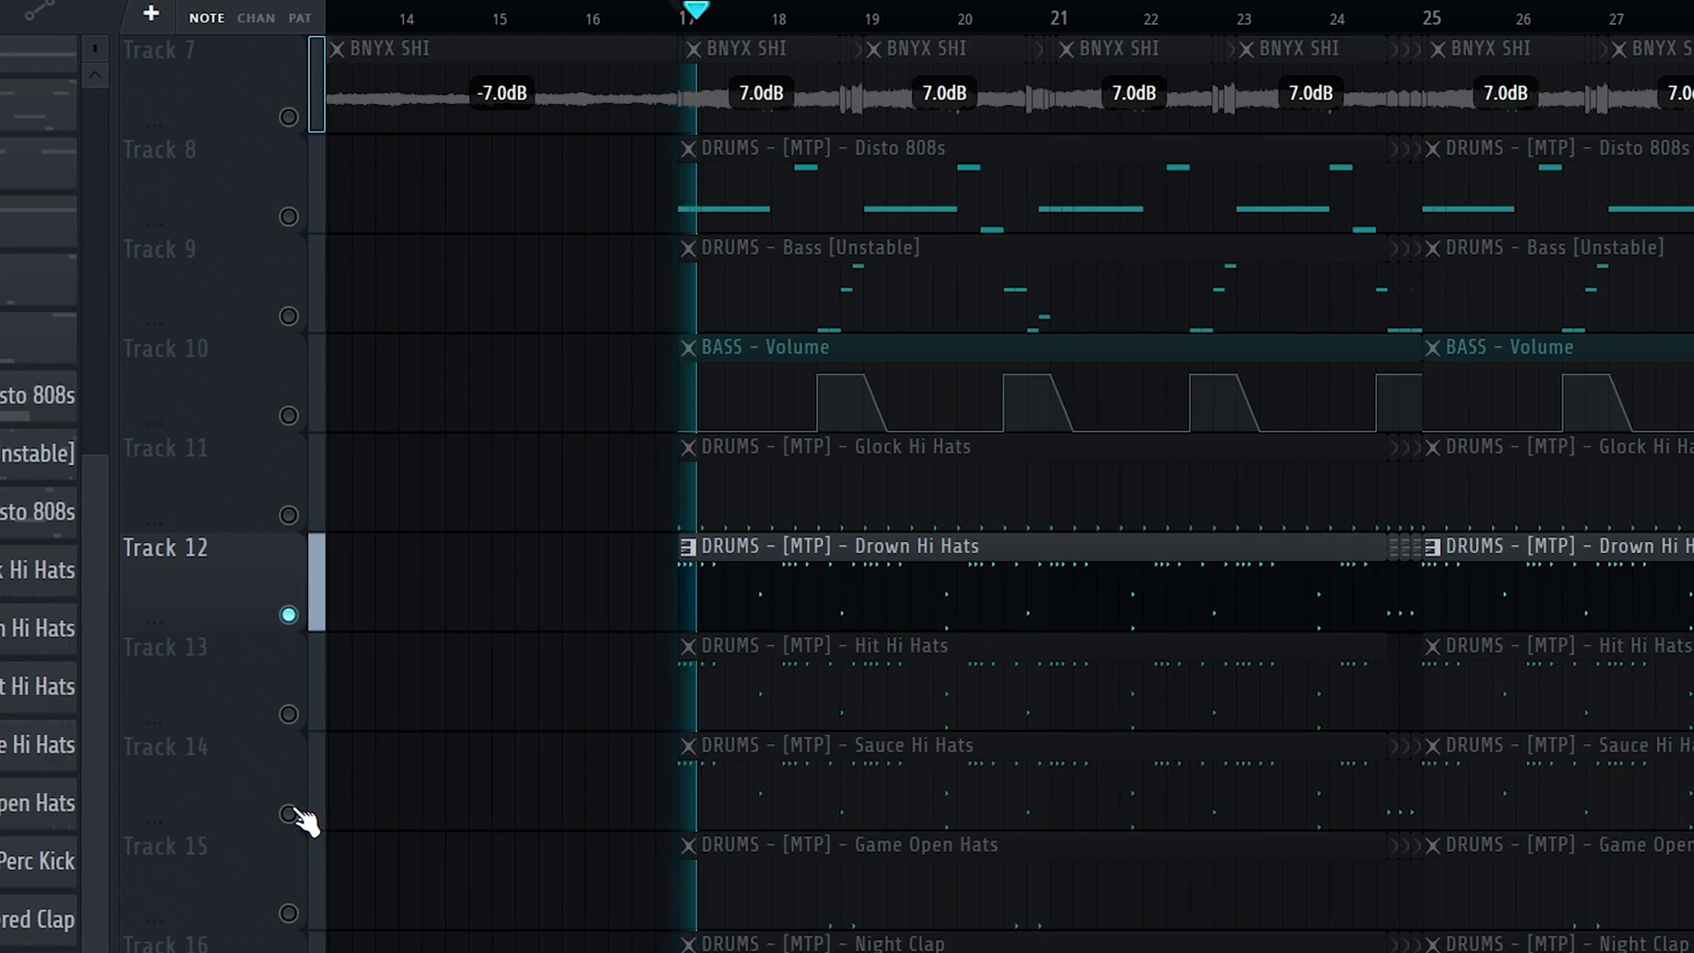
click(153, 714)
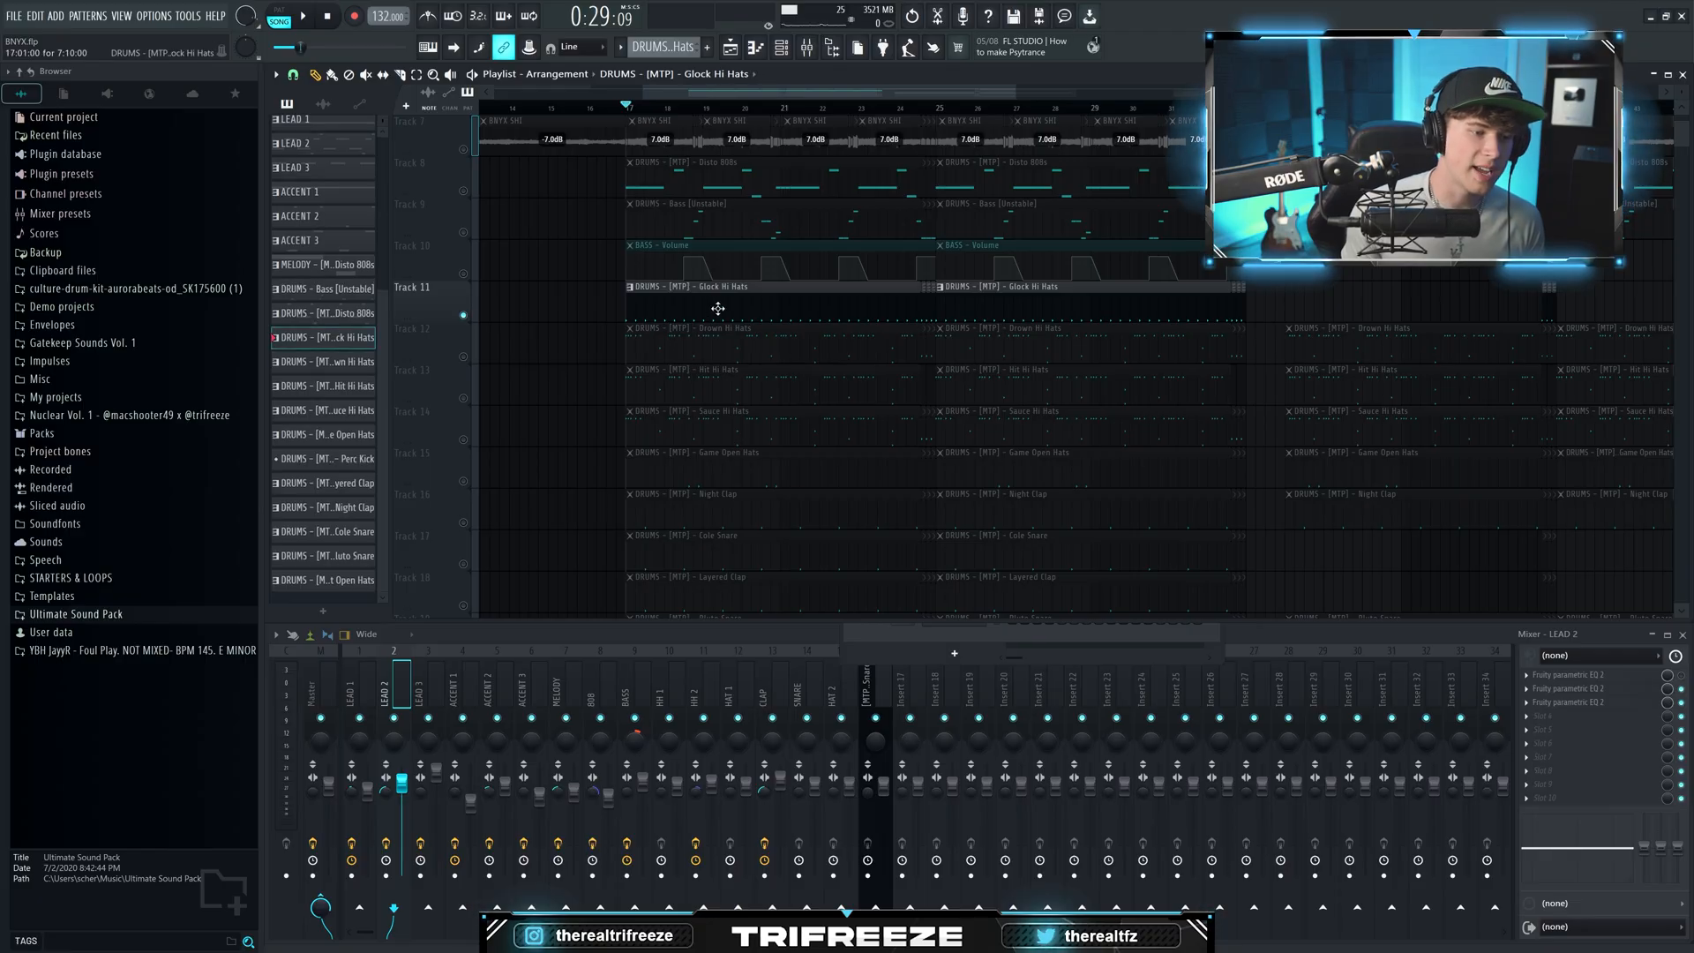
- Open the Glock Hi Hats pattern on Track 11 in the piano roll
double_click(718, 308)
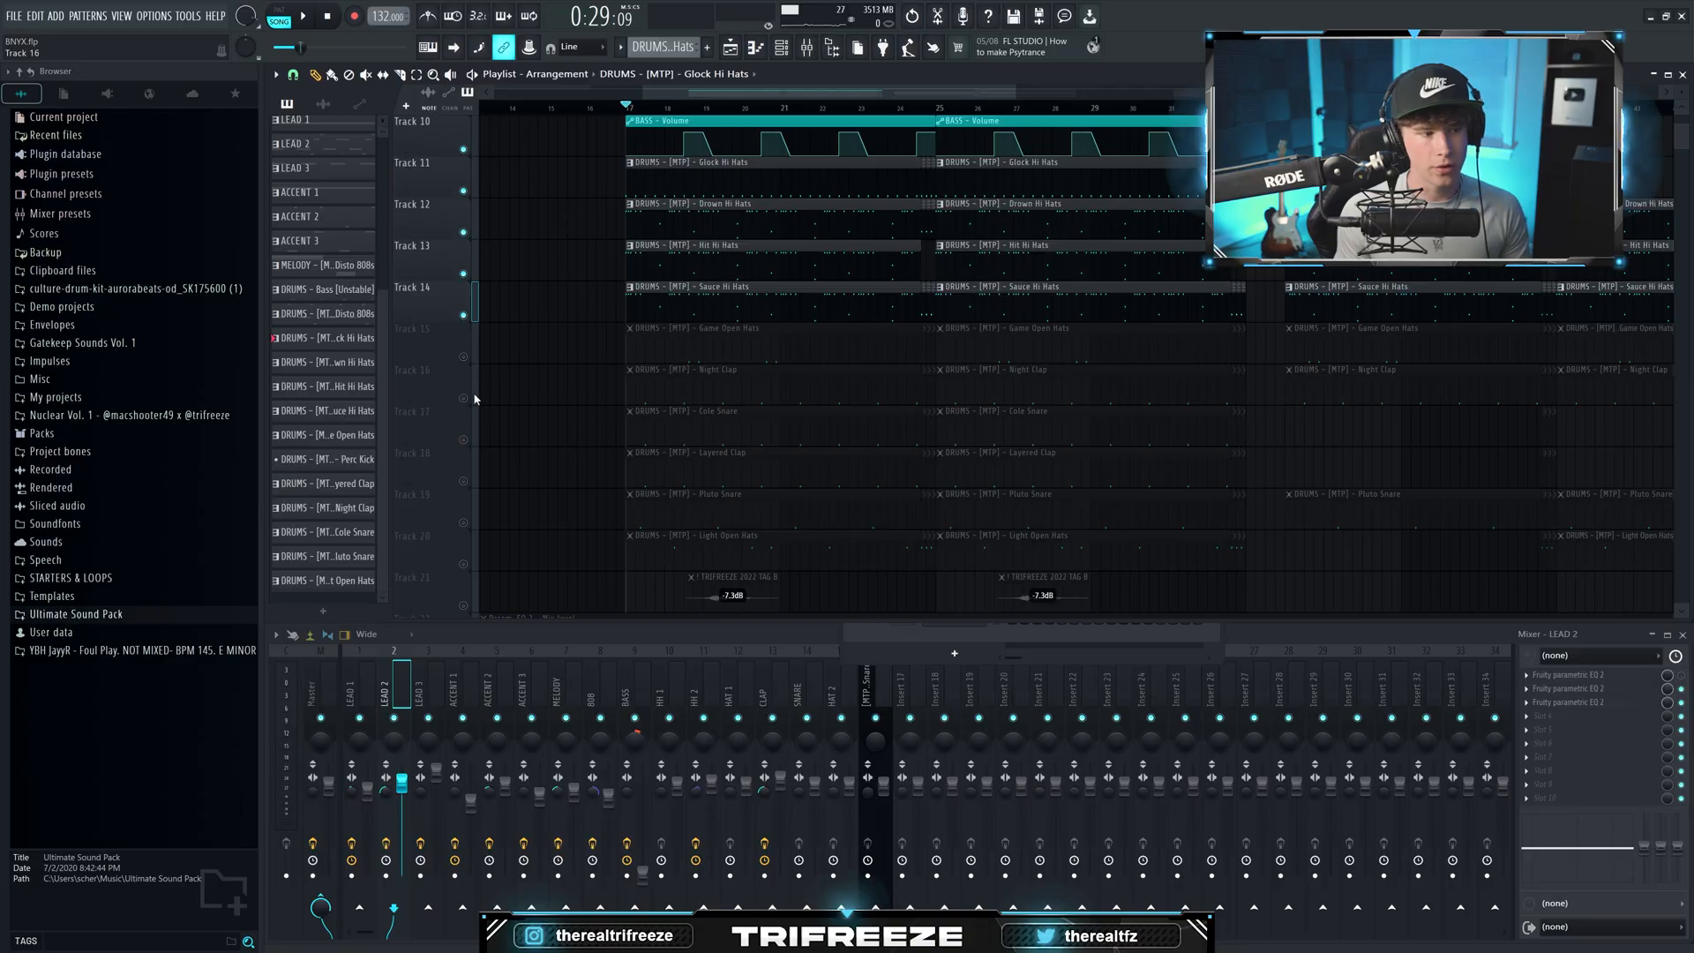
- Solo the Night Clap track and play its pattern in the piano roll
right_click(465, 399)
scroll(617, 388, down, 1)
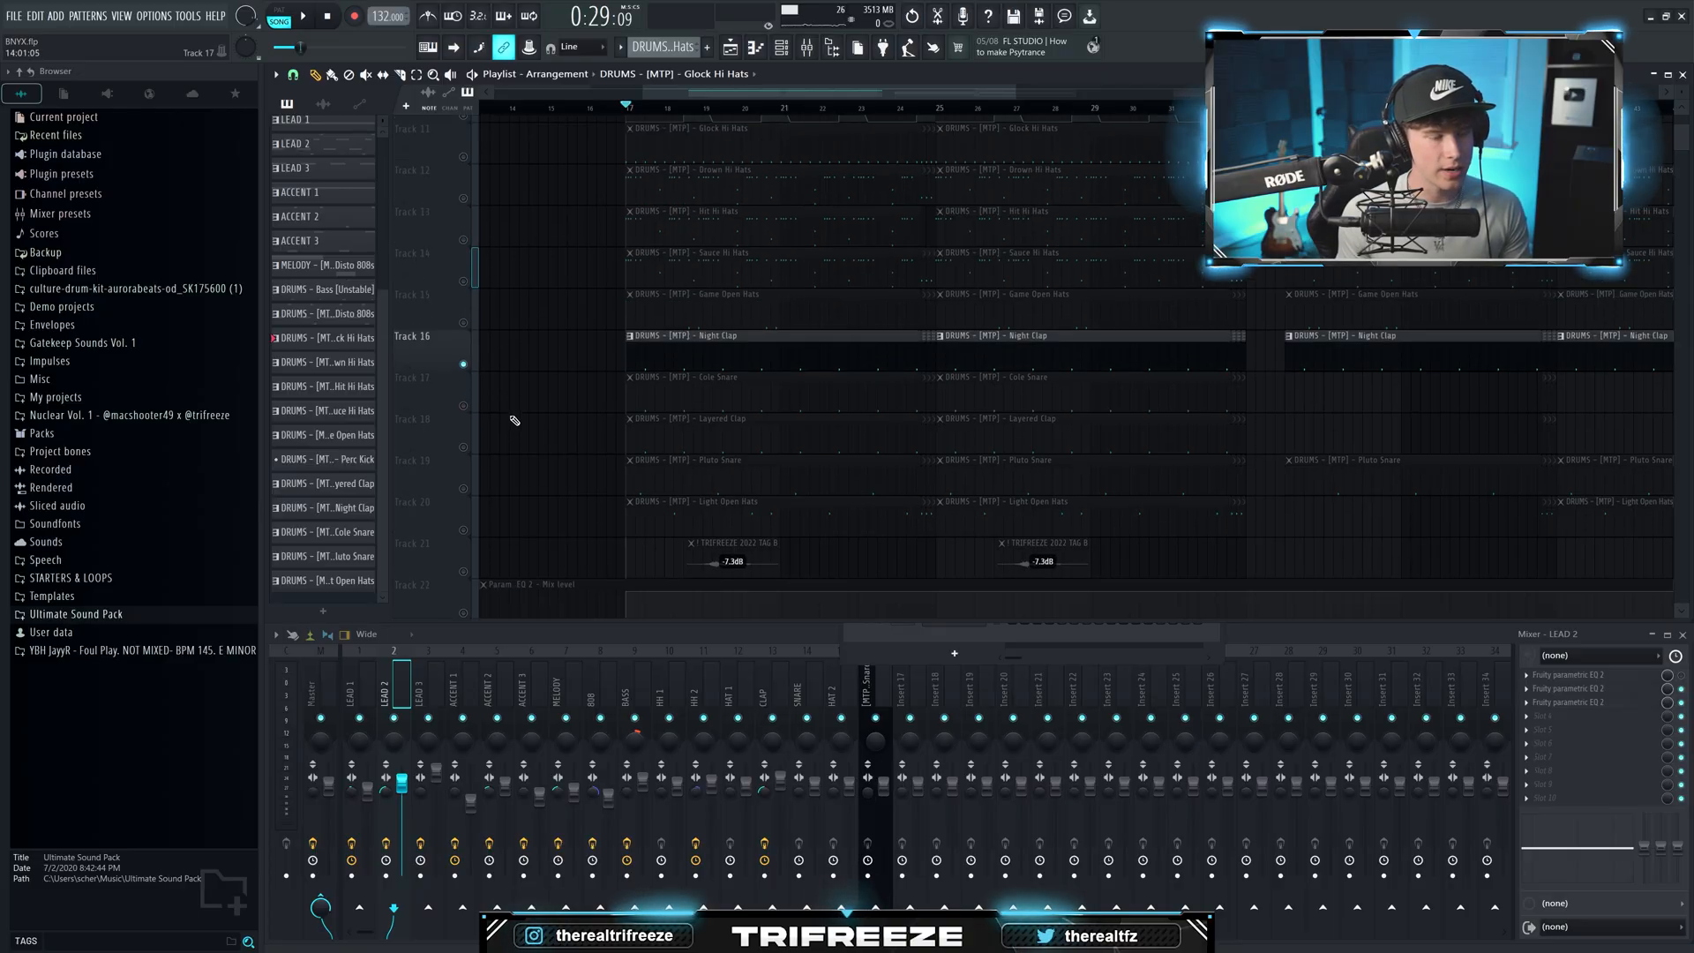
double_click(762, 336)
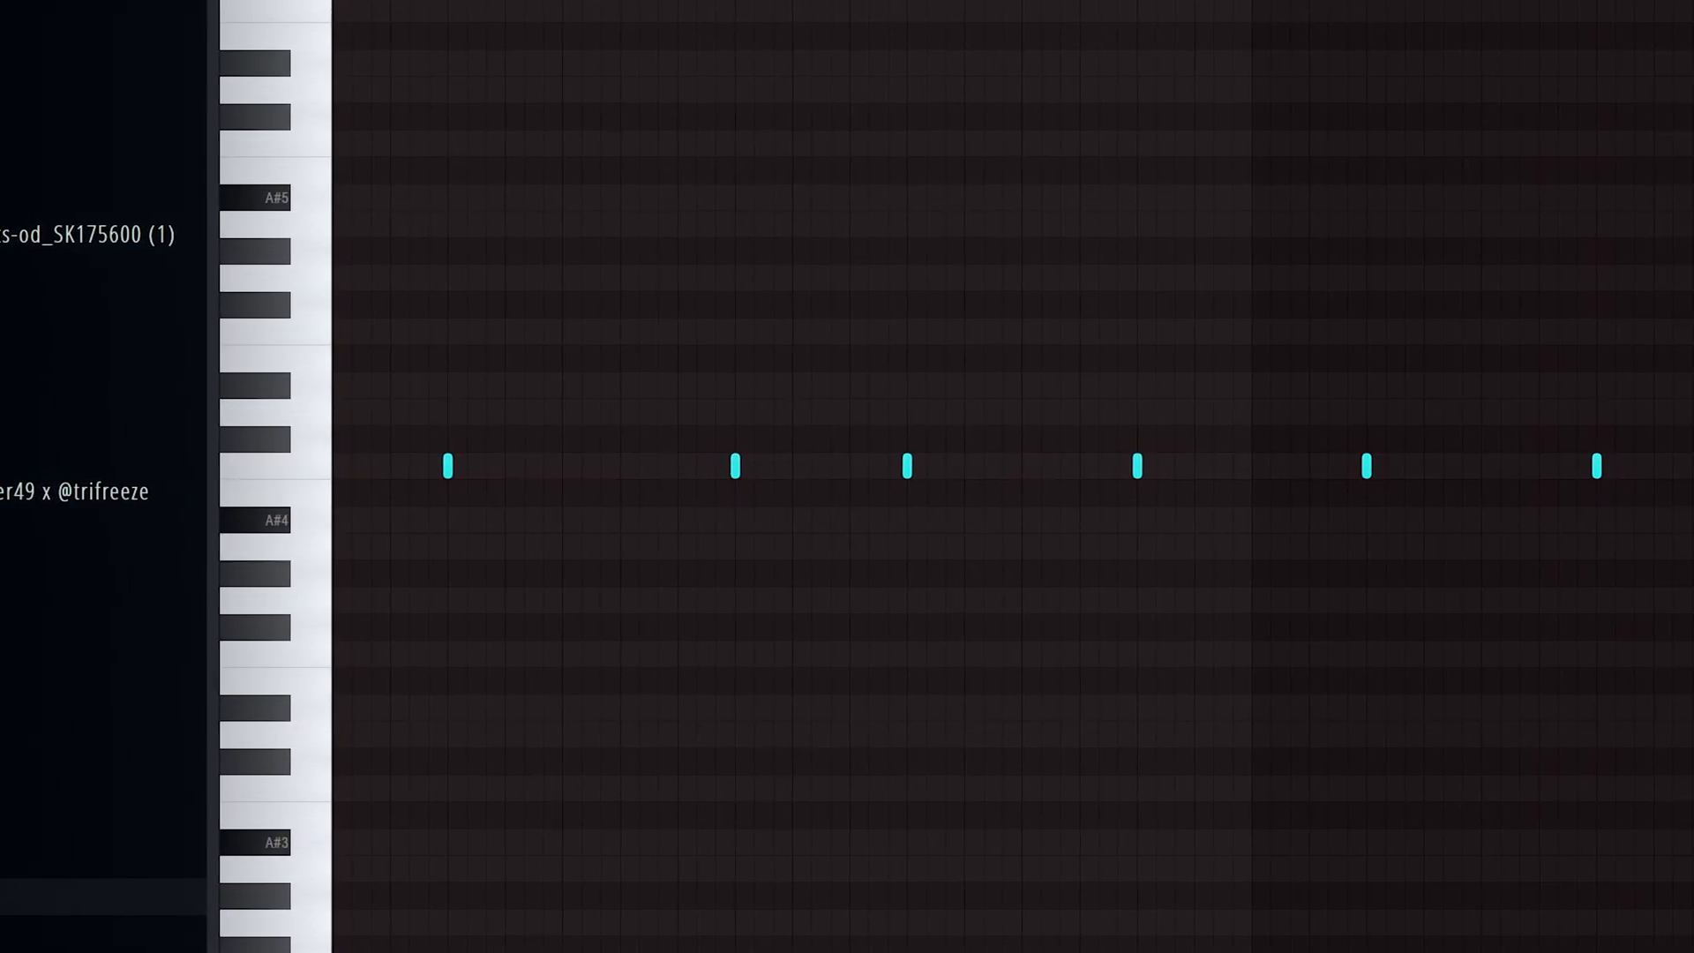
key(space)
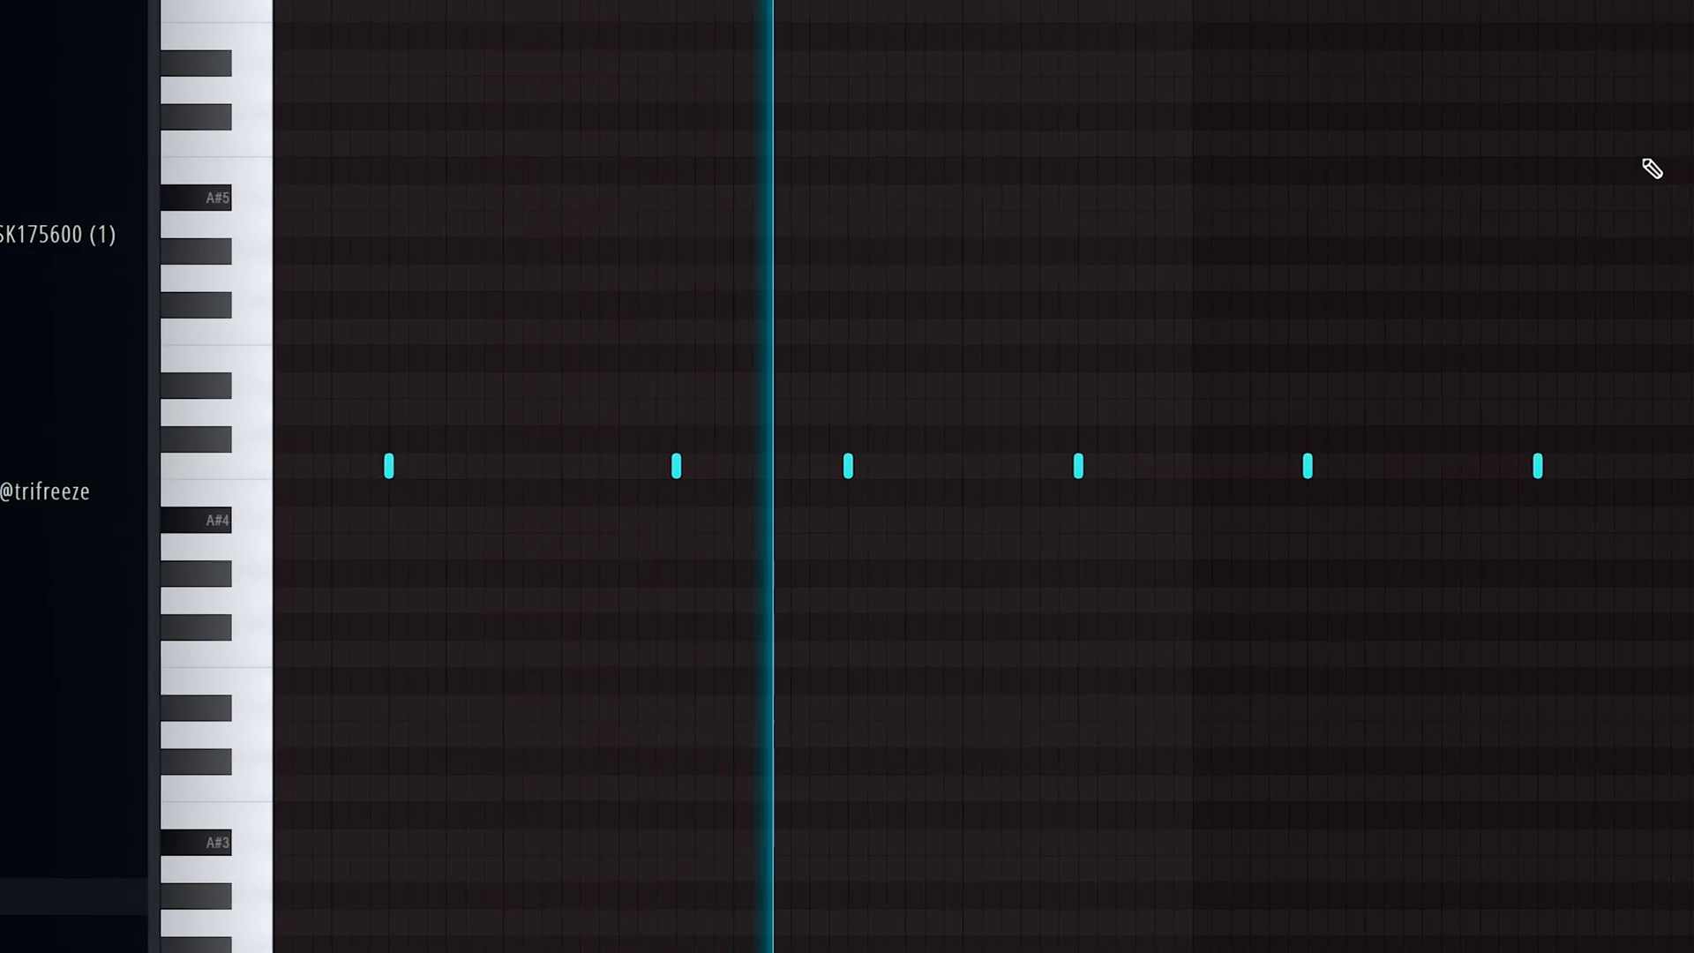
- Try moving the fourth Night Clap note later in the pattern, and undo the move
drag(1081, 469, 1136, 482)
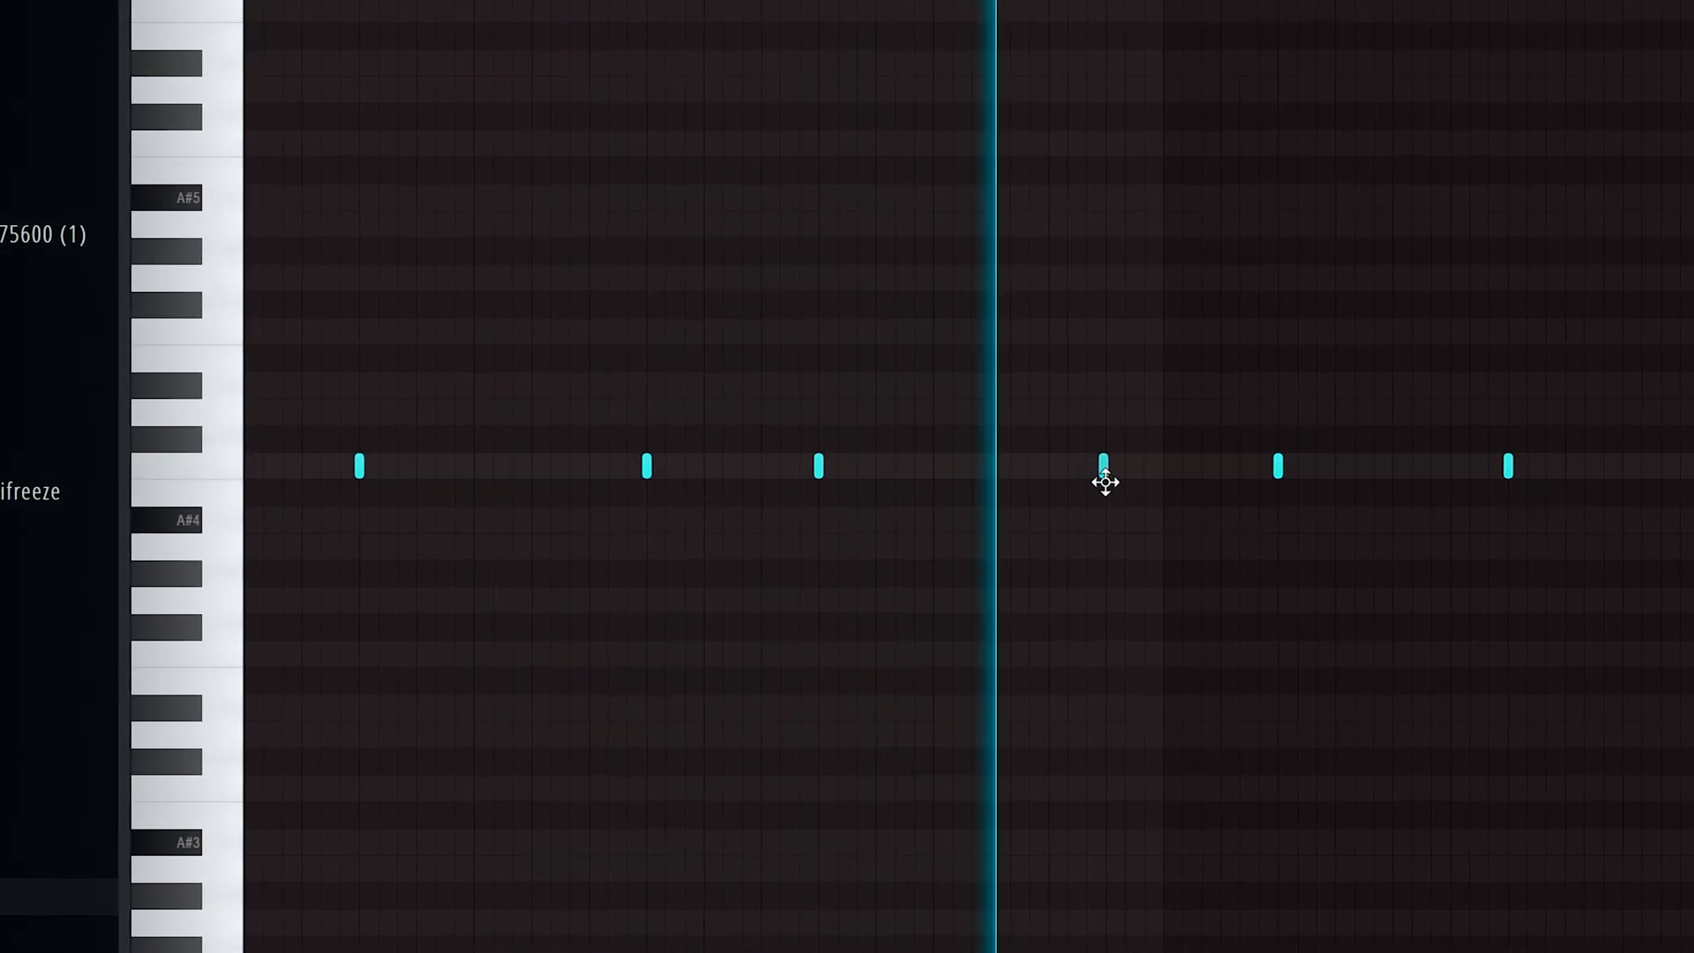
key(ctrl+z)
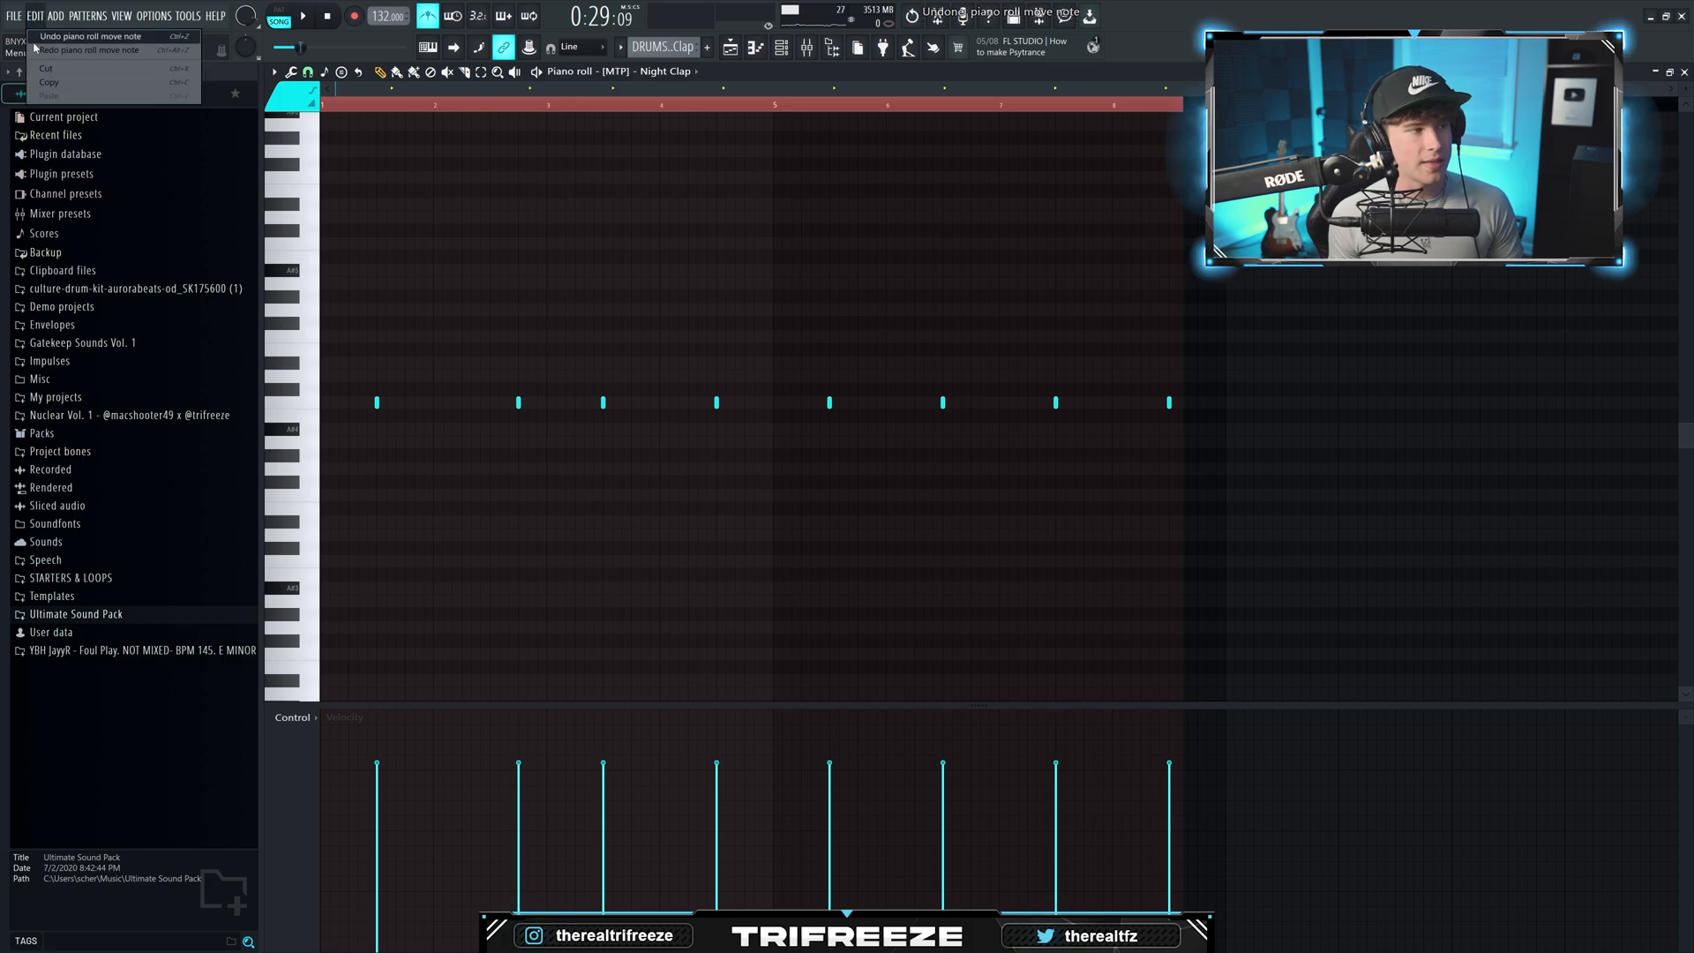
click(36, 38)
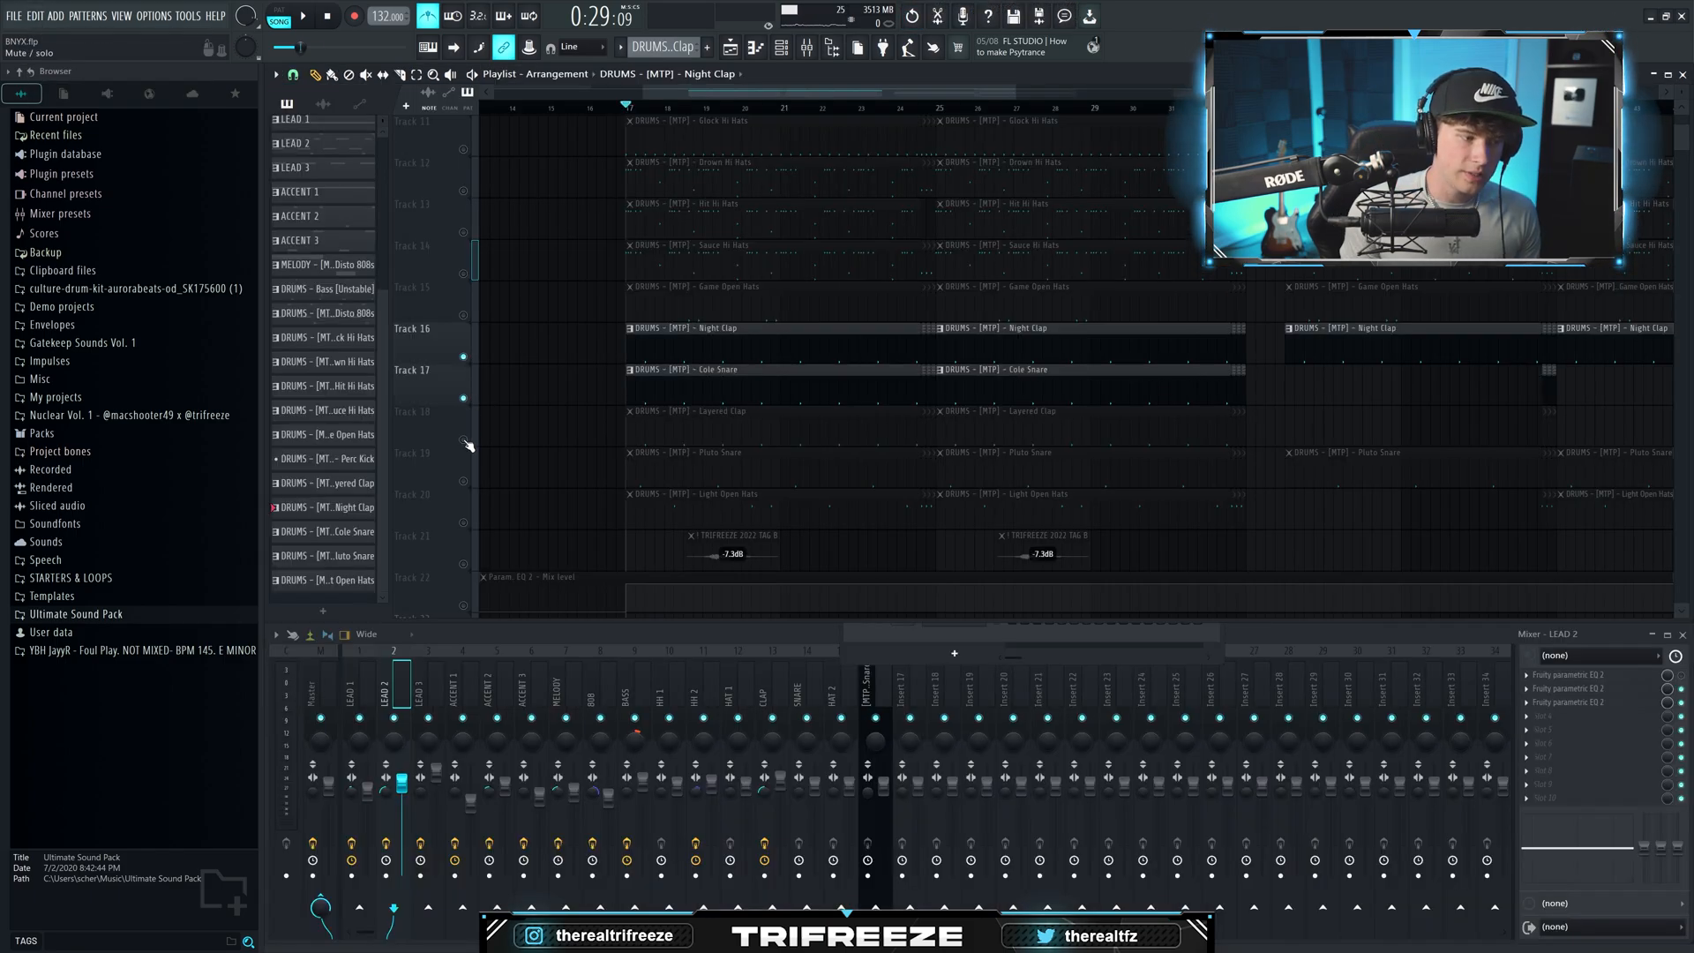
- Unmute the Layered Clap on Track 18 and play it layered with the Night Clap and Cole Snare
click(463, 439)
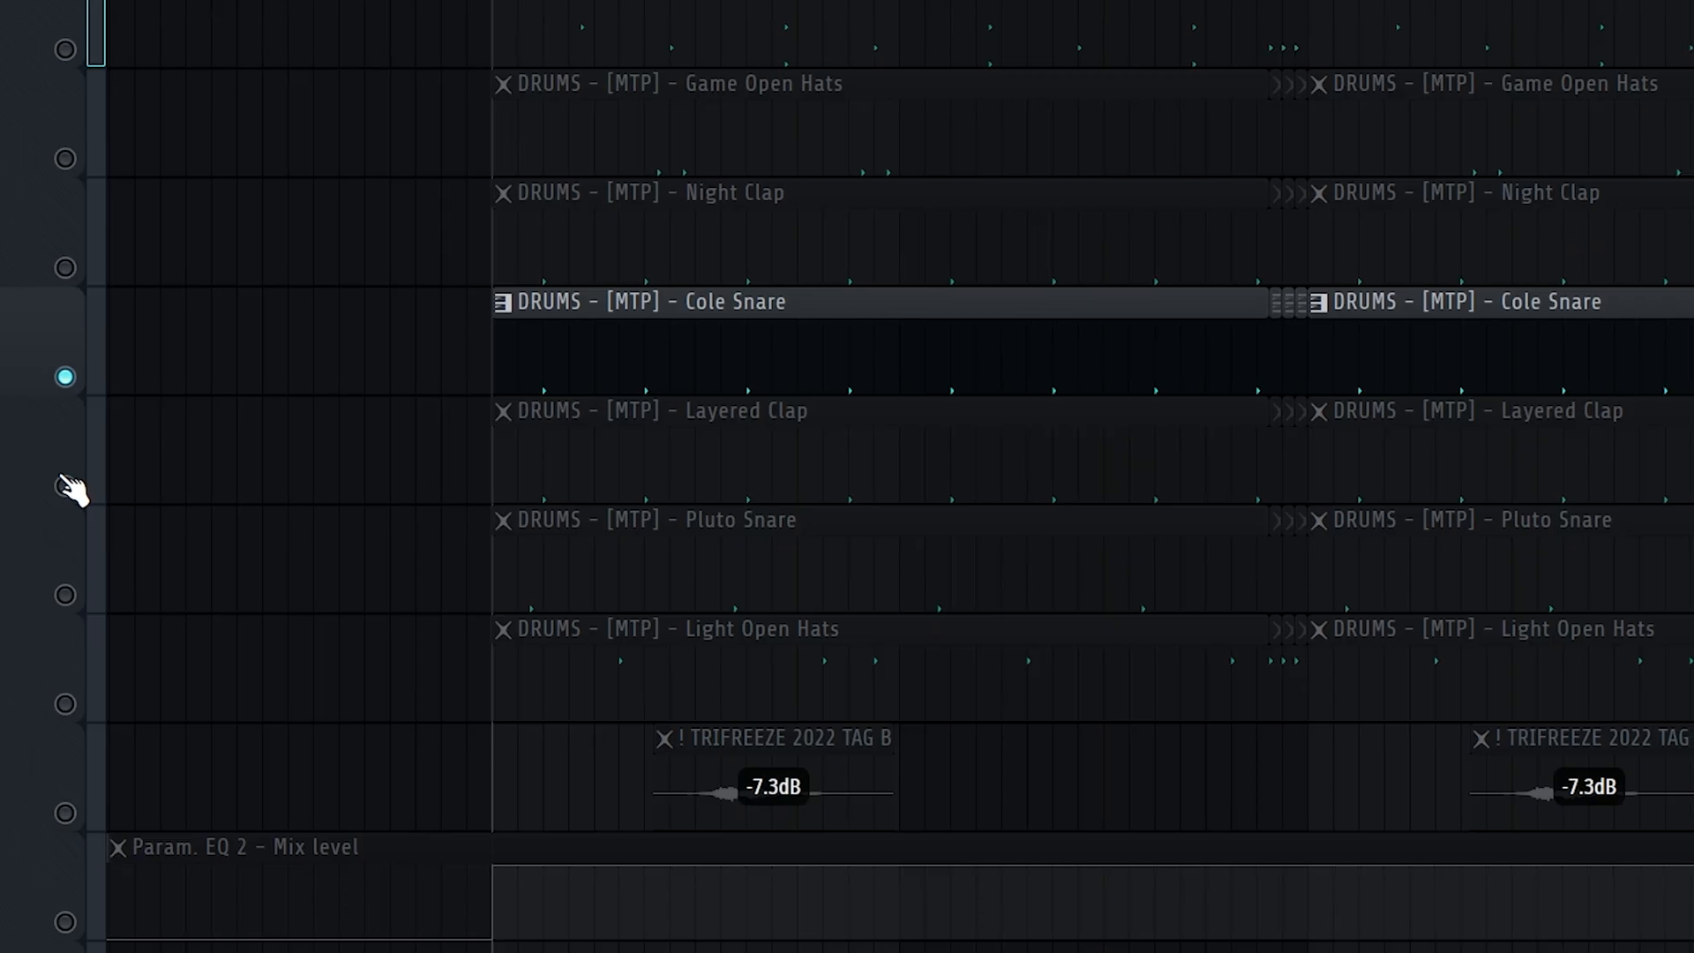
key(space)
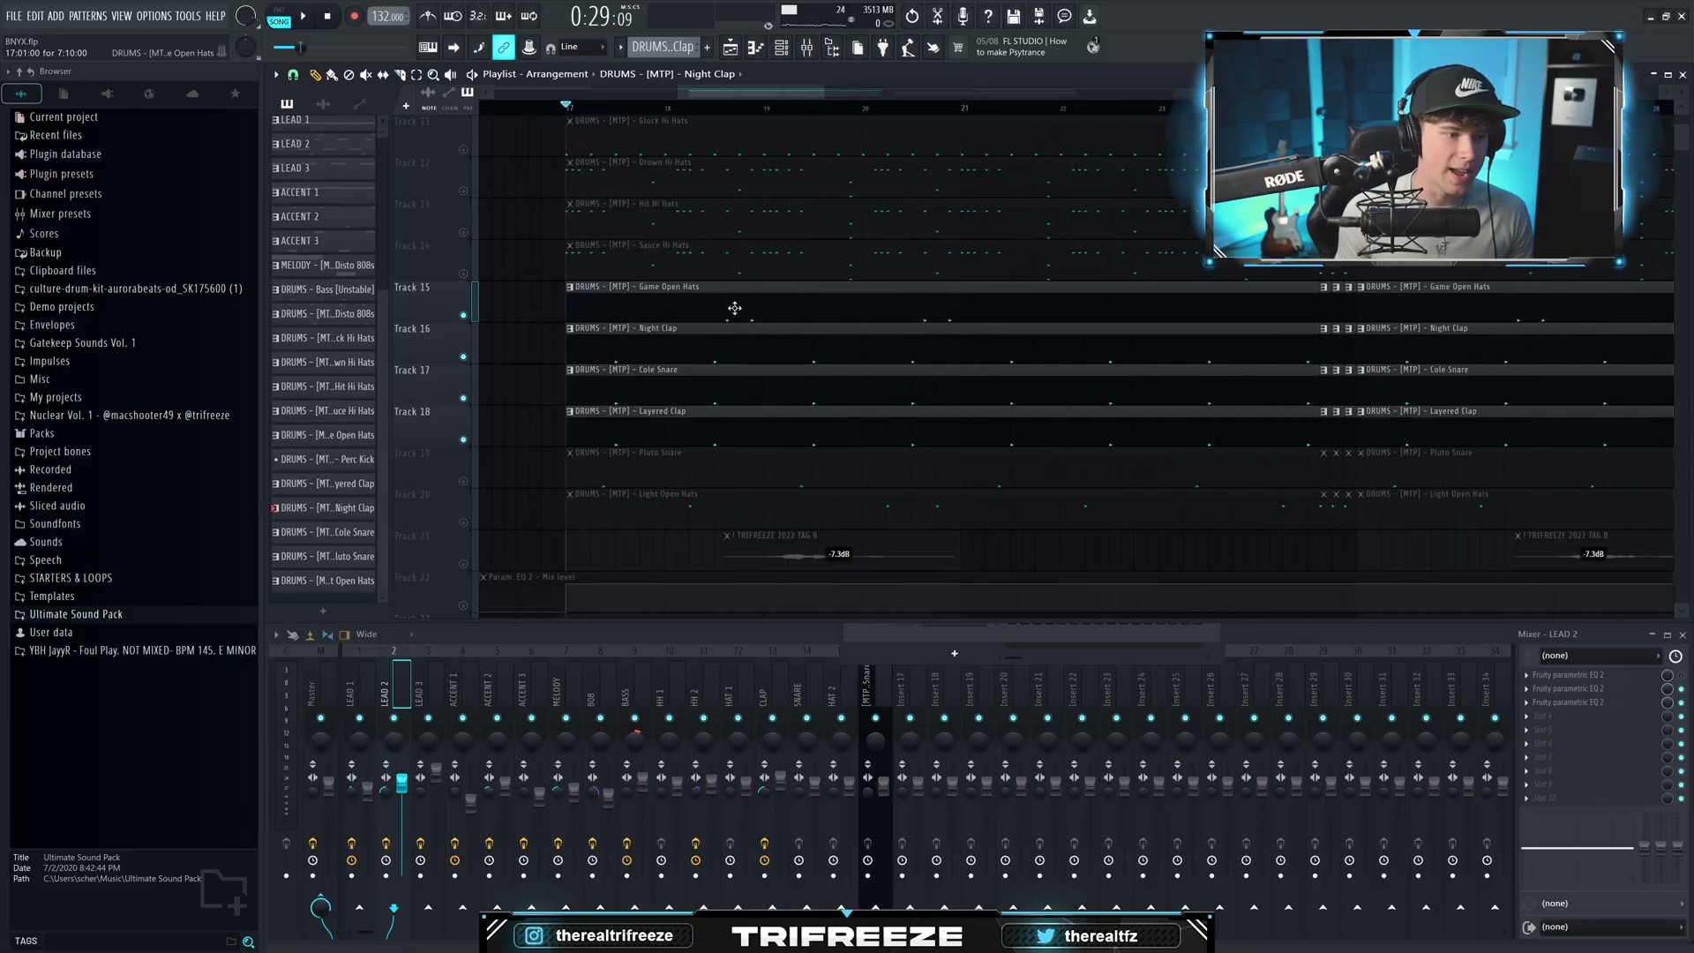
- Examine the Game Open Hats pattern on Track 15 in the piano roll, and open the Pluto Snare pattern
double_click(734, 309)
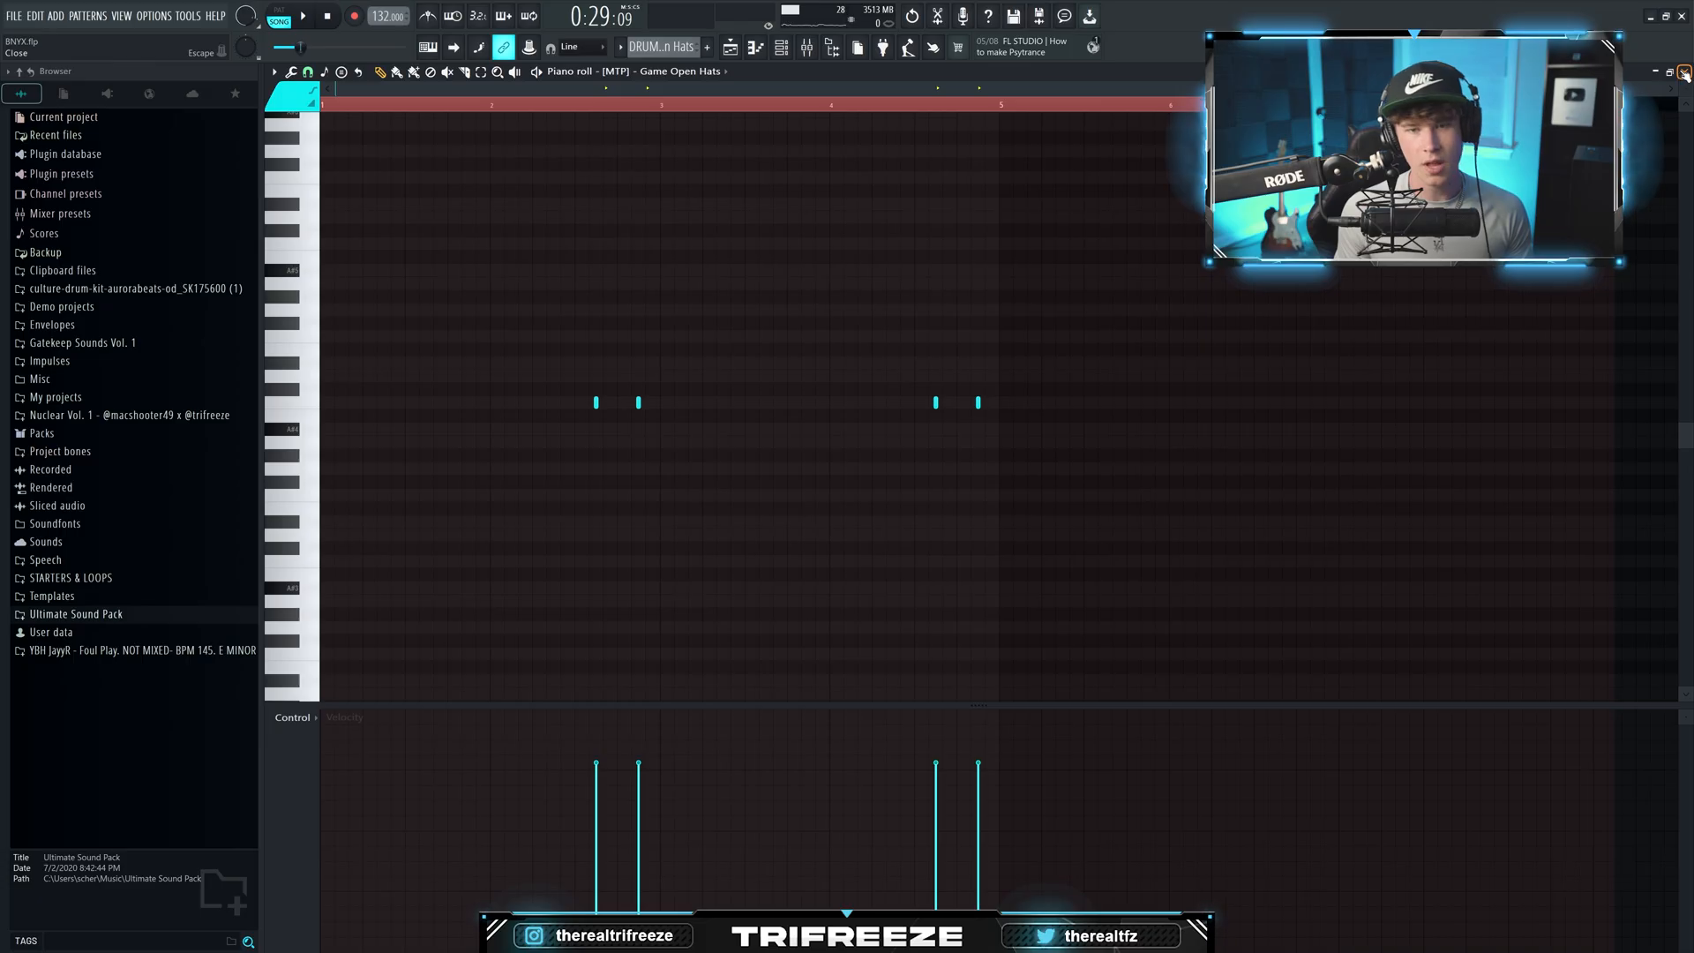
key(Escape)
double_click(677, 277)
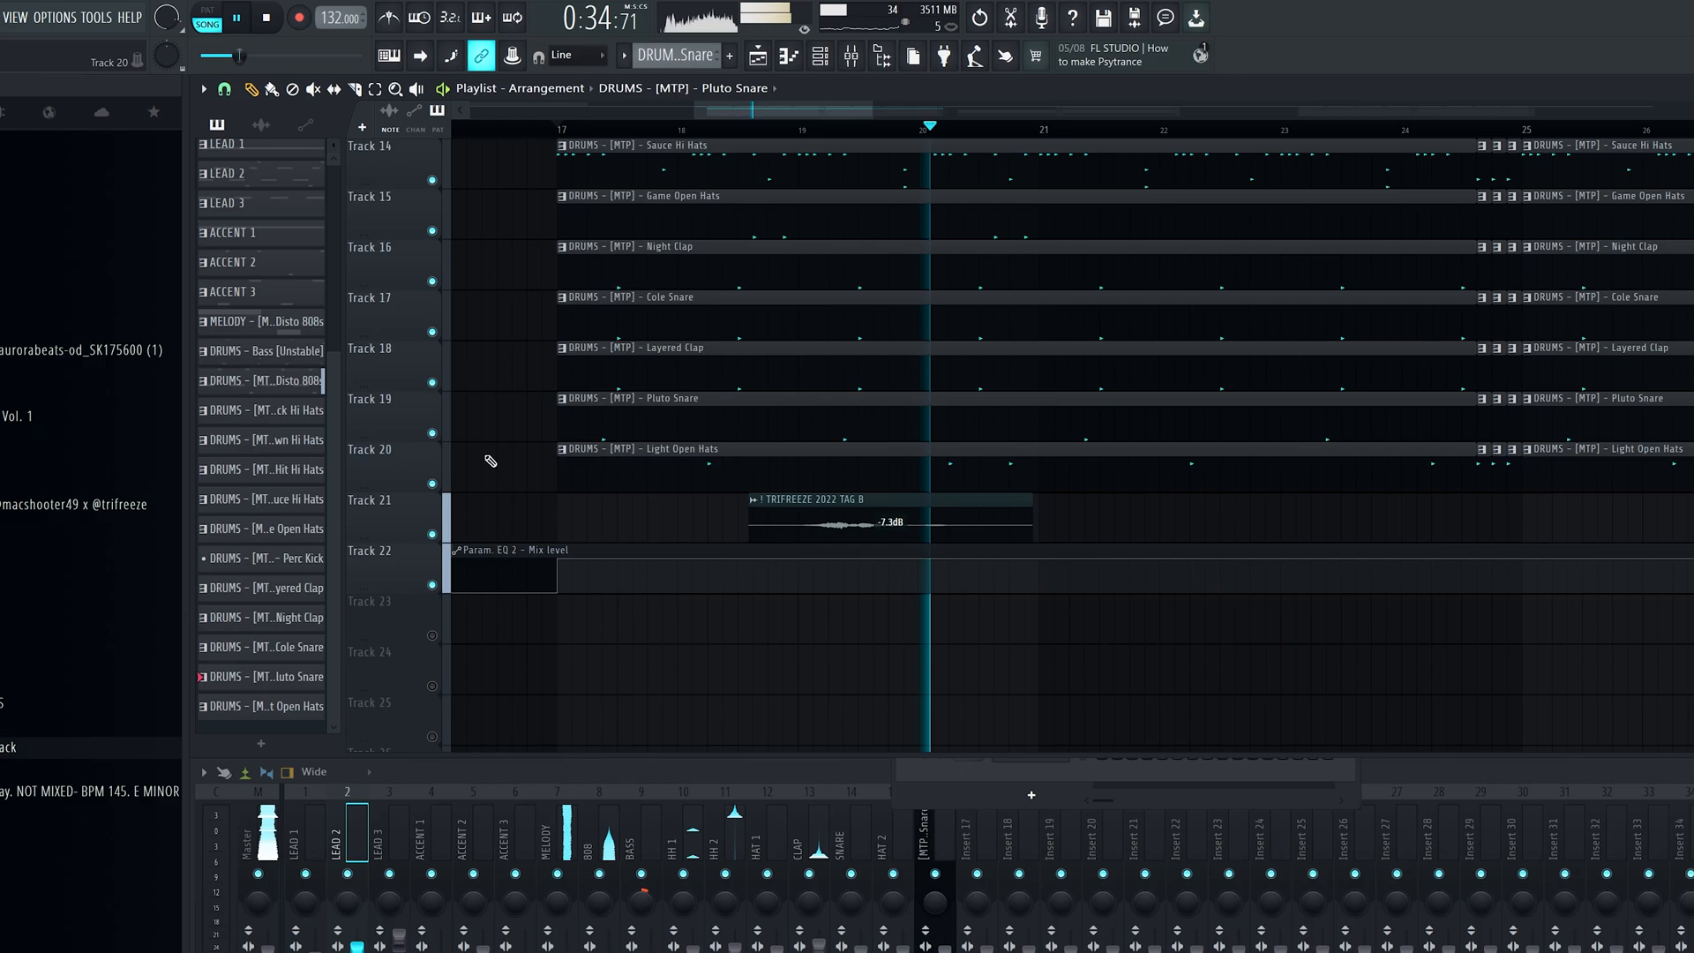
- Enlarge the playlist and look over the full arrangement of melody, 808, bass and drum tracks during playback
scroll(490, 461, down, 6)
scroll(488, 499, up, 9)
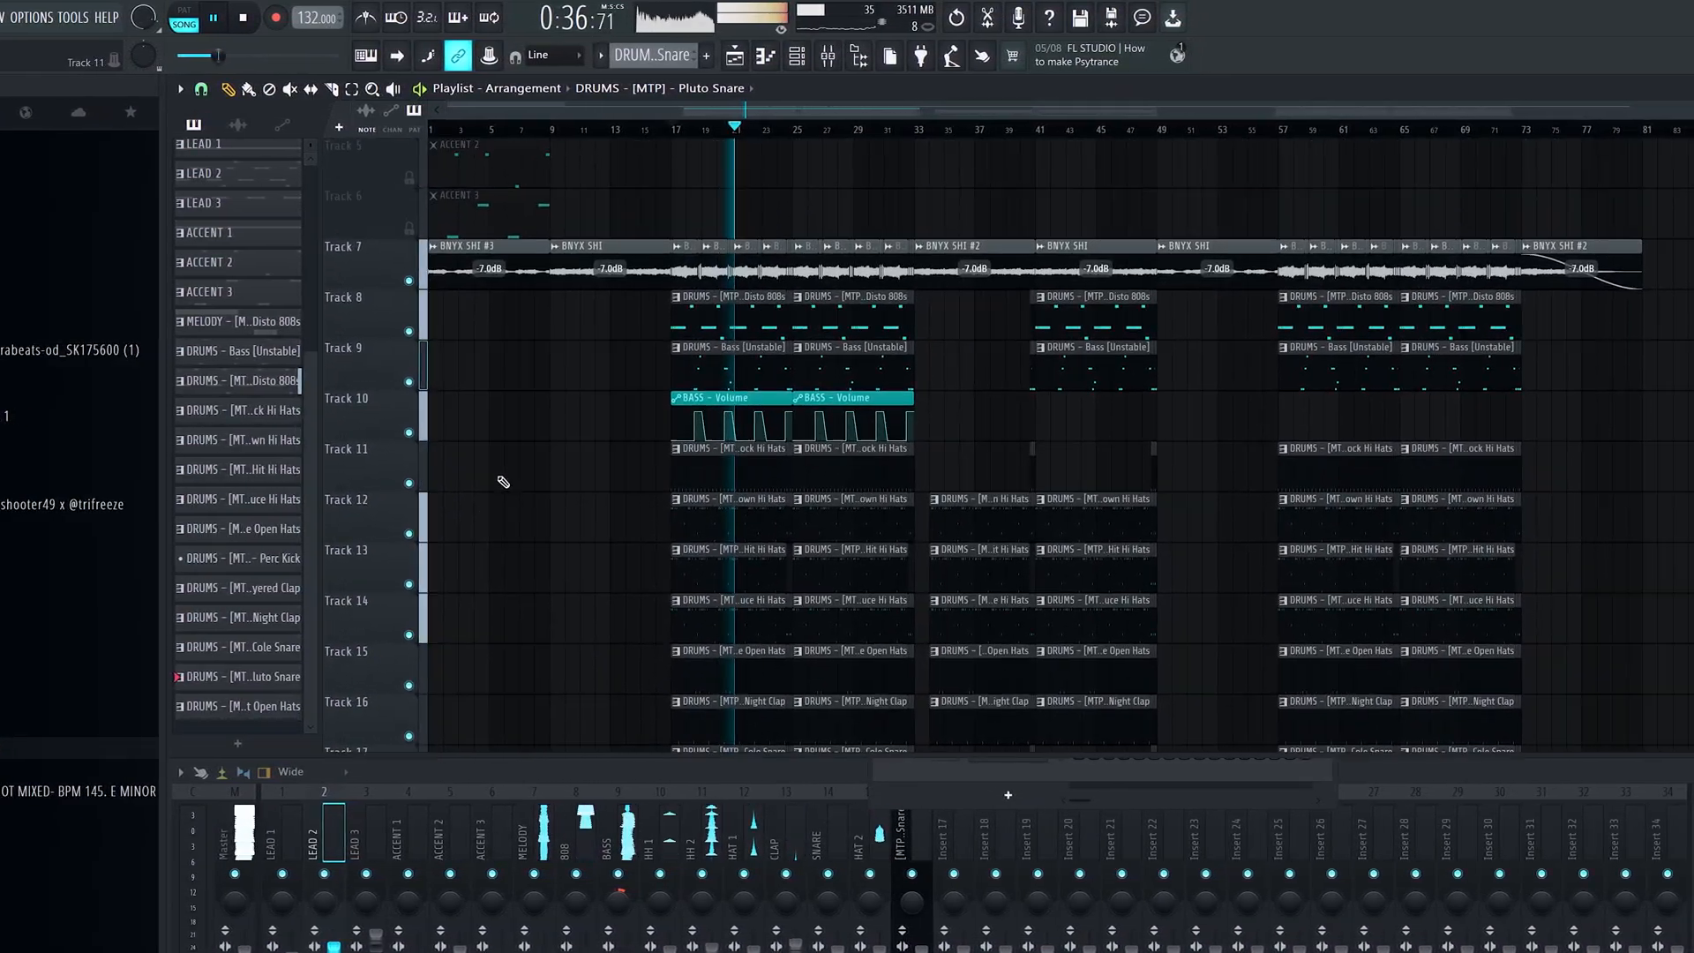
double_click(812, 92)
scroll(561, 511, down, 1)
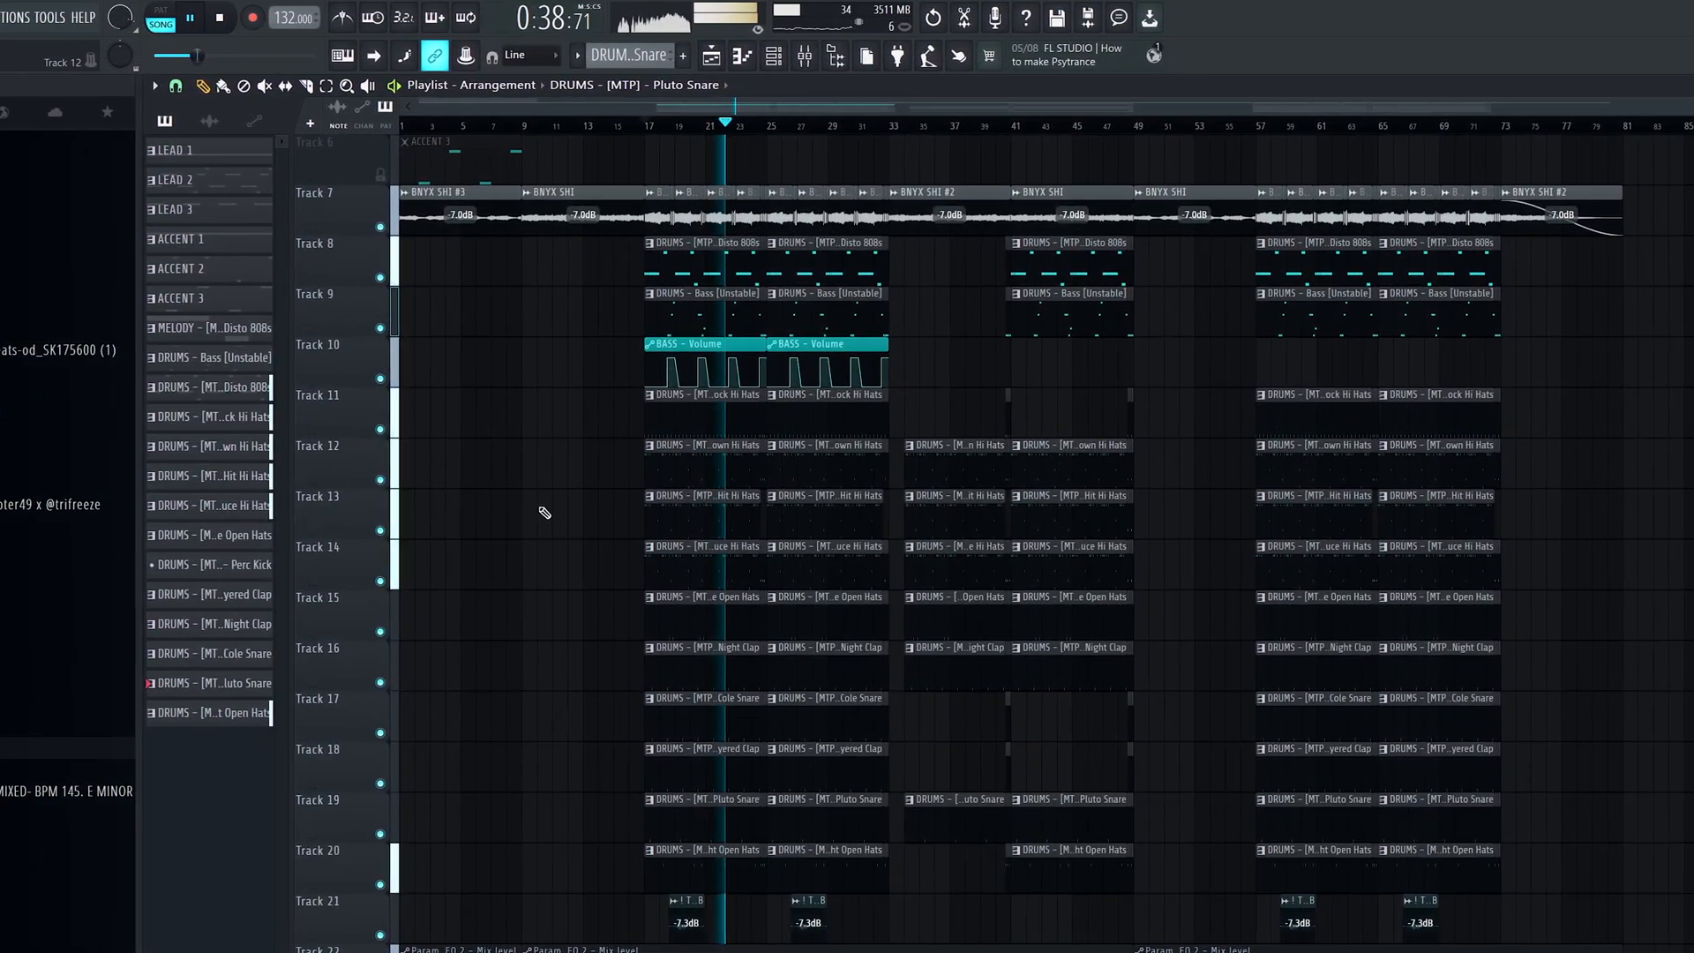